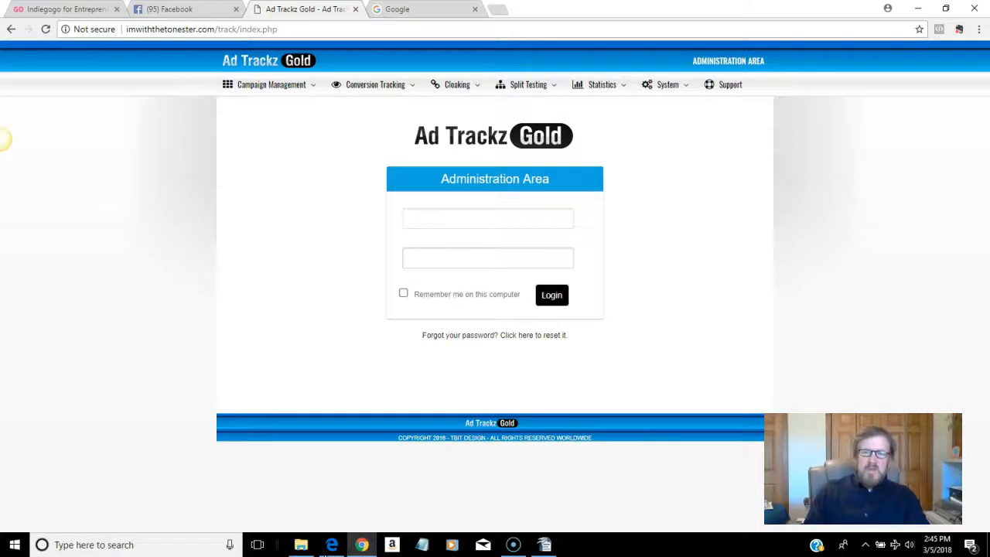
Step: Log in with the admin username and saved password to reach the dashboard with 1 unique and 2 raw clicks
type("admin")
key("Tab")
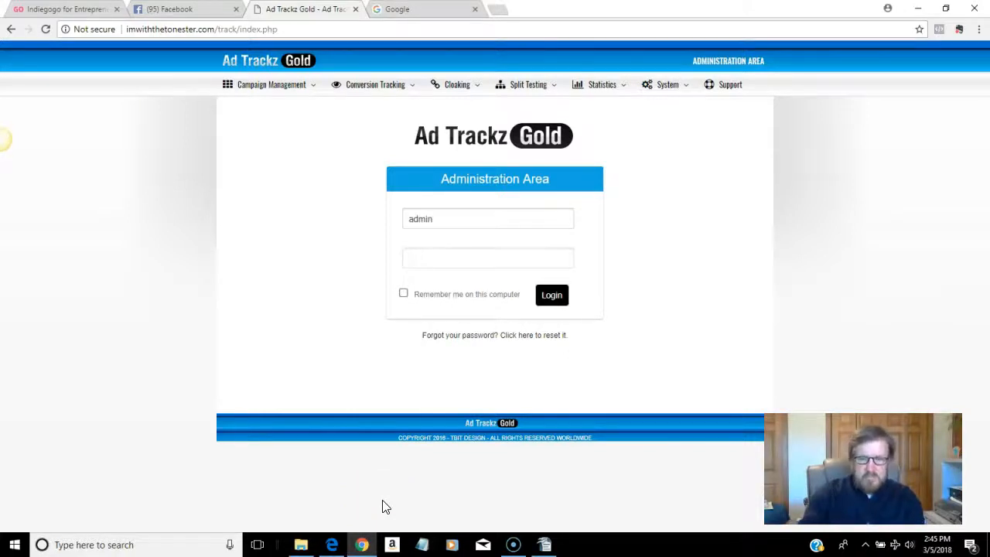
right_click(453, 259)
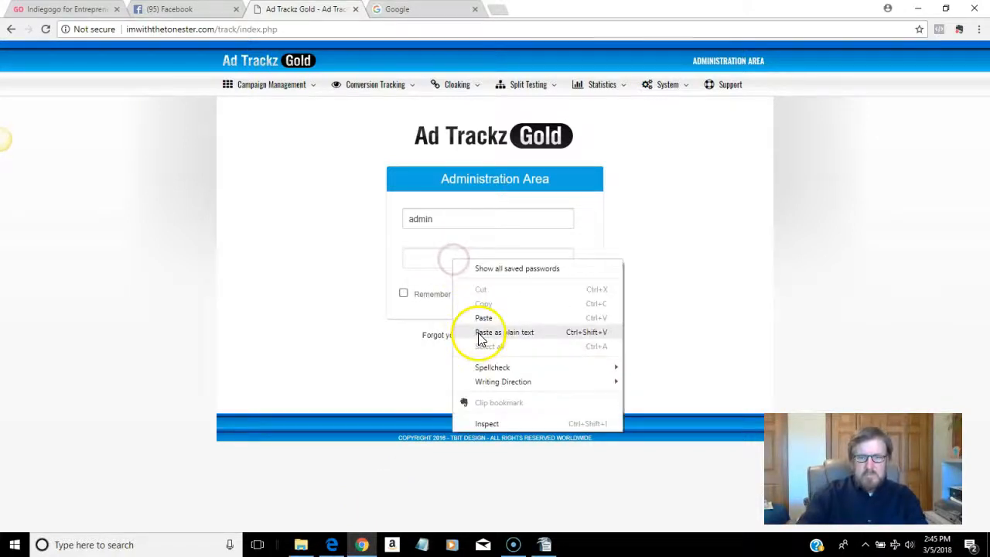
left_click(477, 318)
left_click(555, 299)
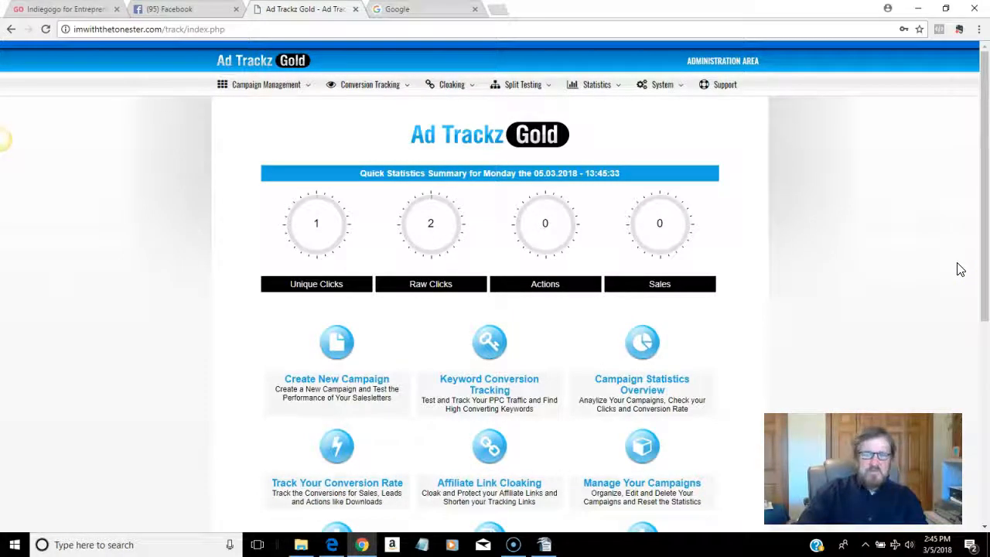
mouse_move(289, 91)
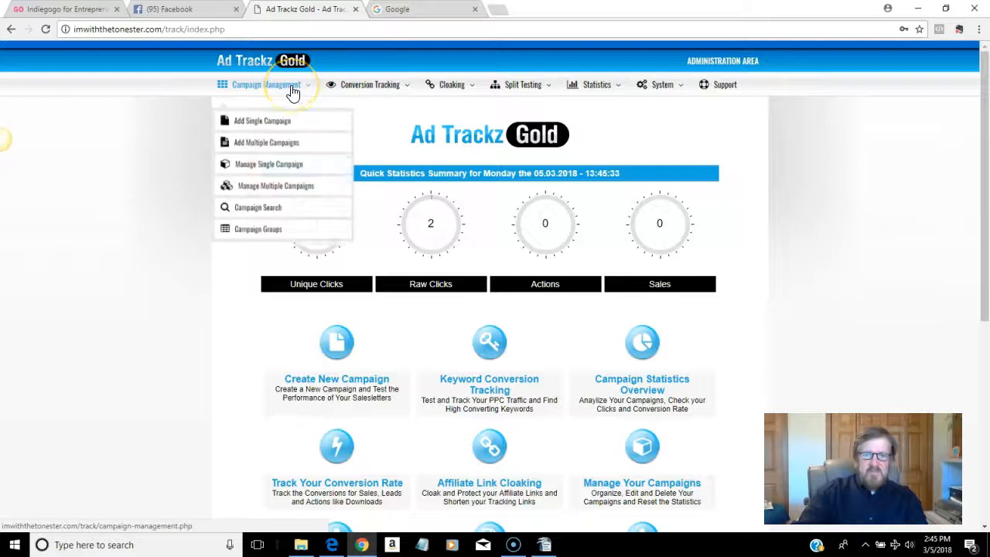
mouse_move(354, 94)
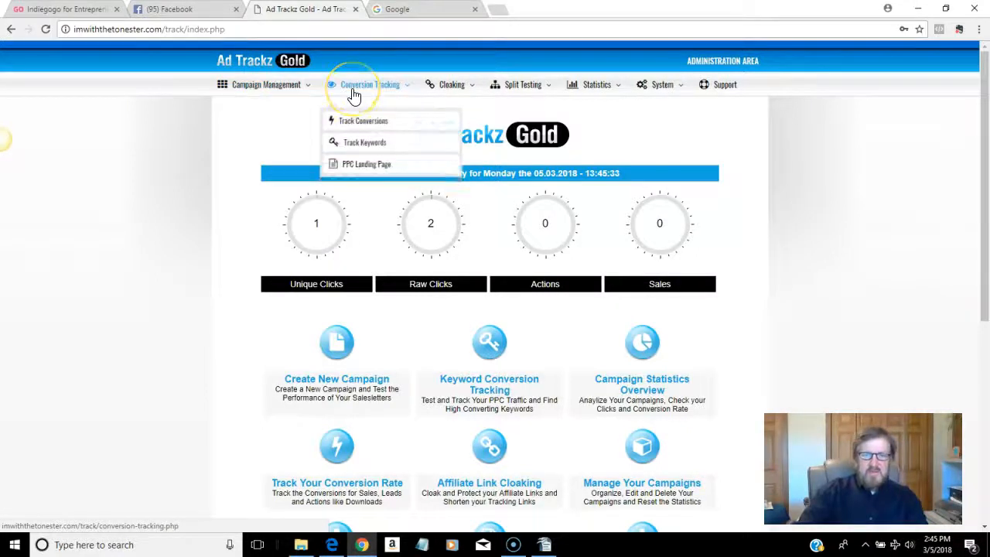
mouse_move(442, 91)
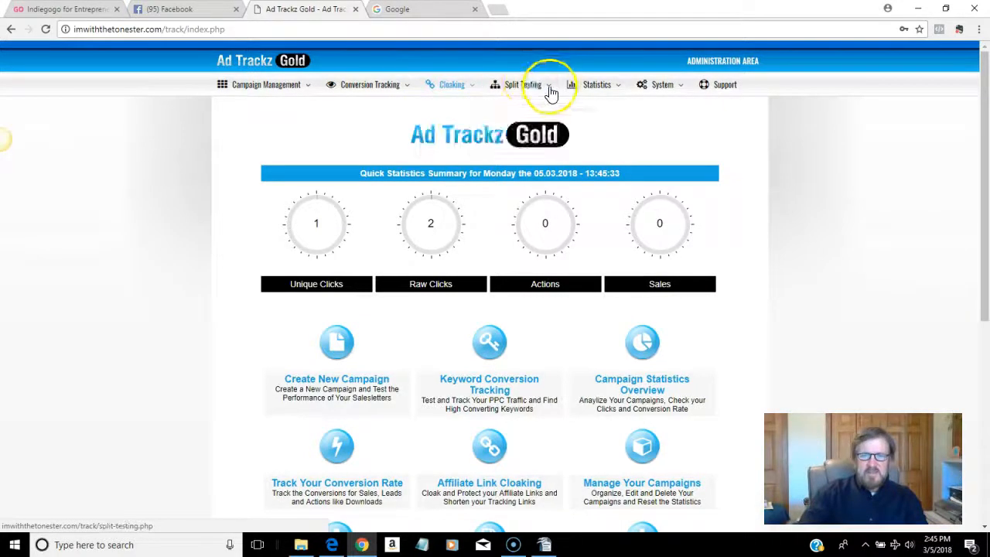
mouse_move(539, 89)
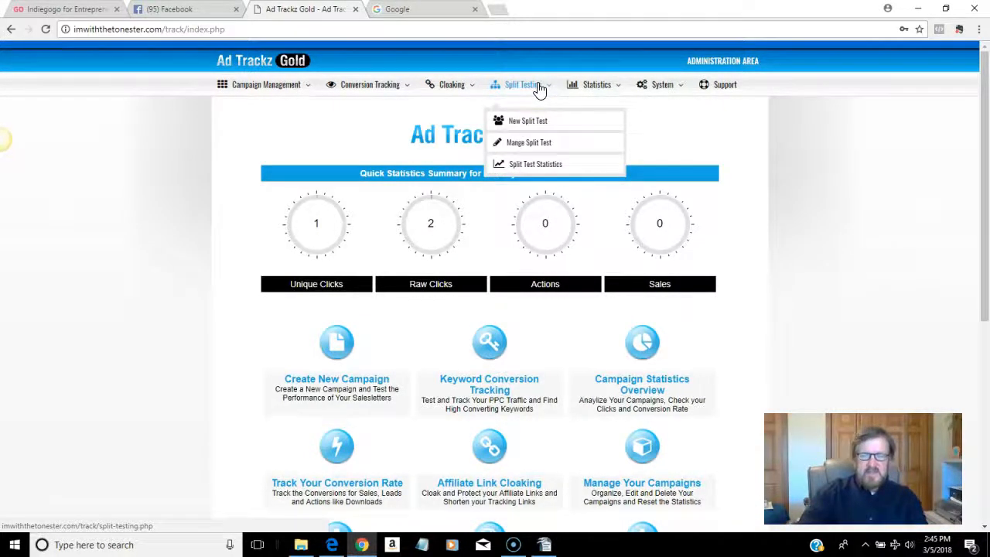
mouse_move(592, 87)
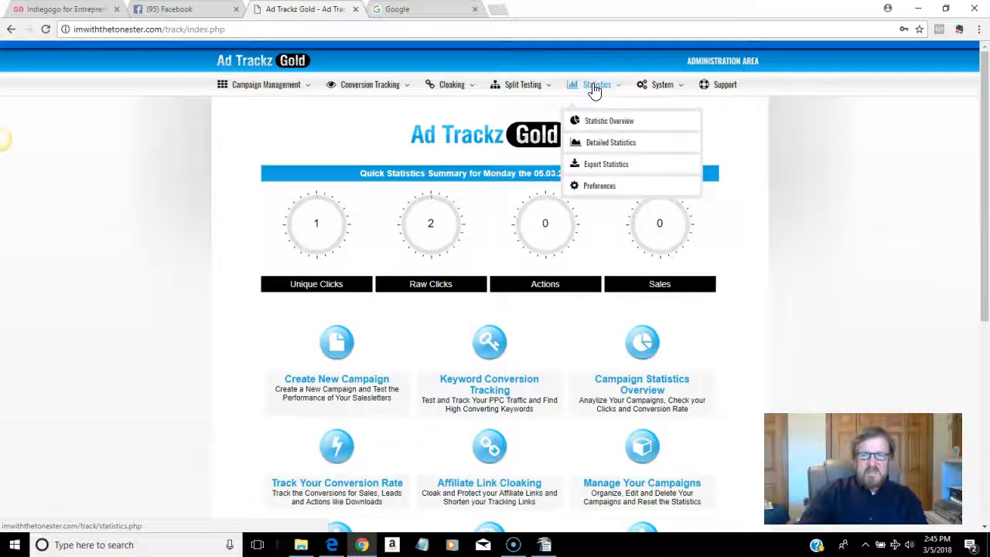
mouse_move(670, 88)
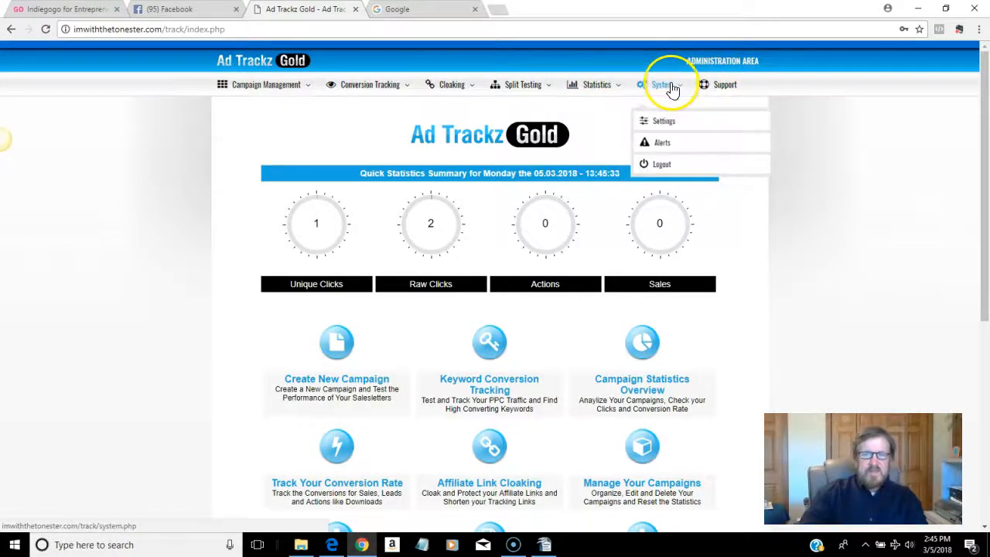
Step: Open Manage Single Campaign and look through existing campaigns like 7k7days_emaillink without choosing one
left_click(299, 90)
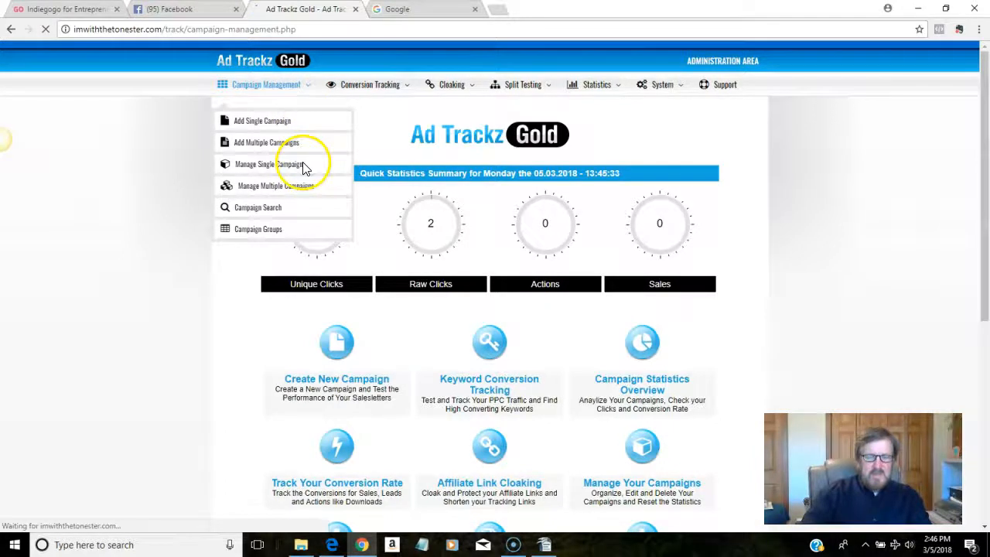
mouse_move(264, 85)
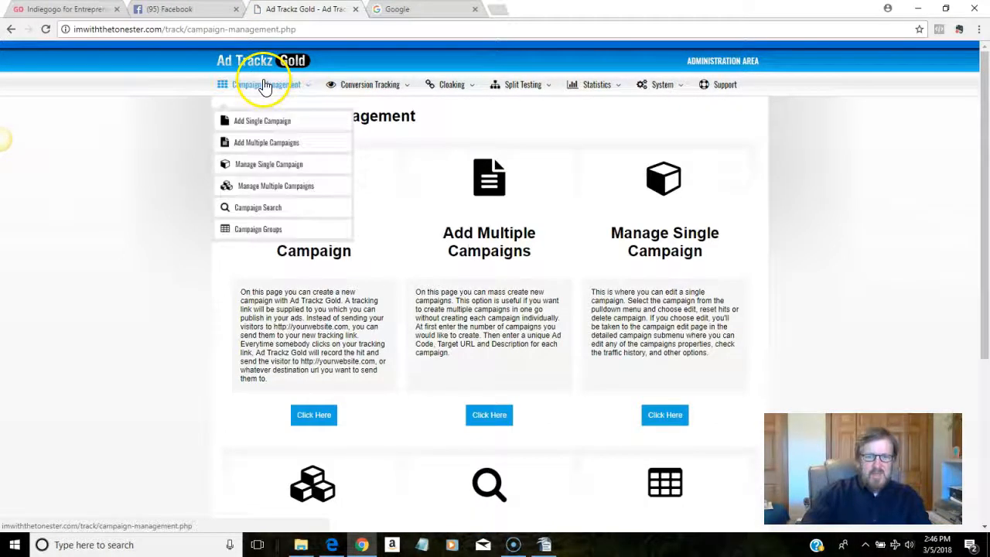
left_click(283, 165)
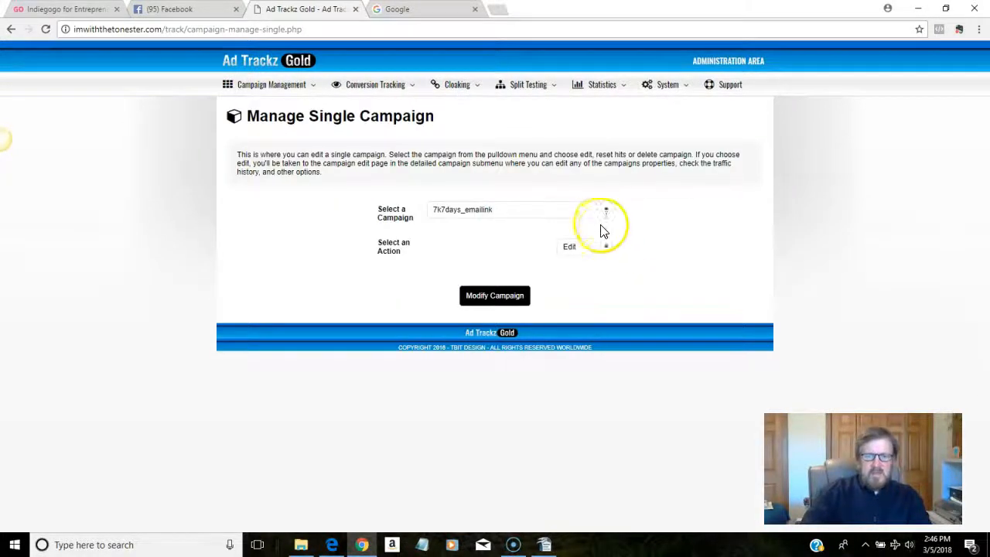
left_click(603, 212)
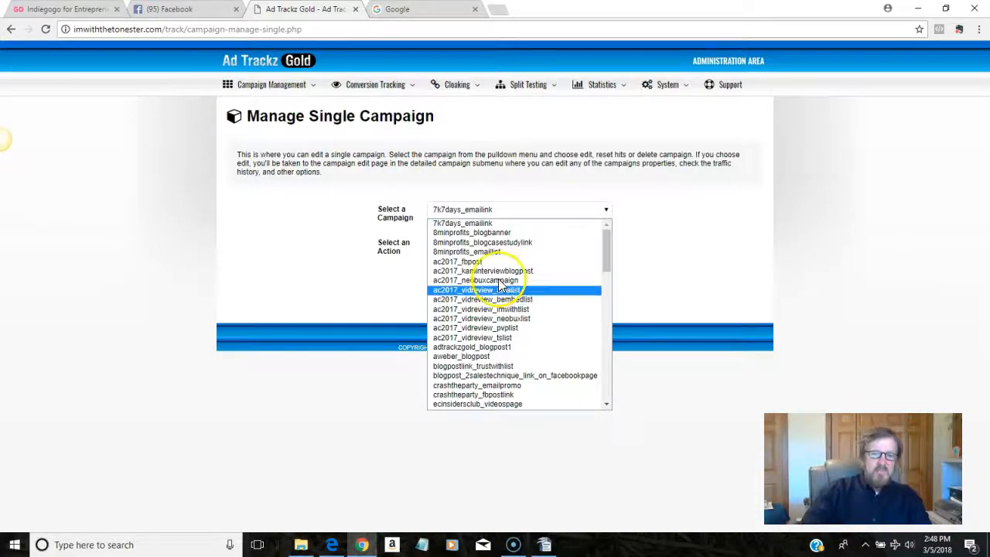
left_click(799, 246)
Step: Start a new single campaign from the Campaign Management overview
left_click(287, 87)
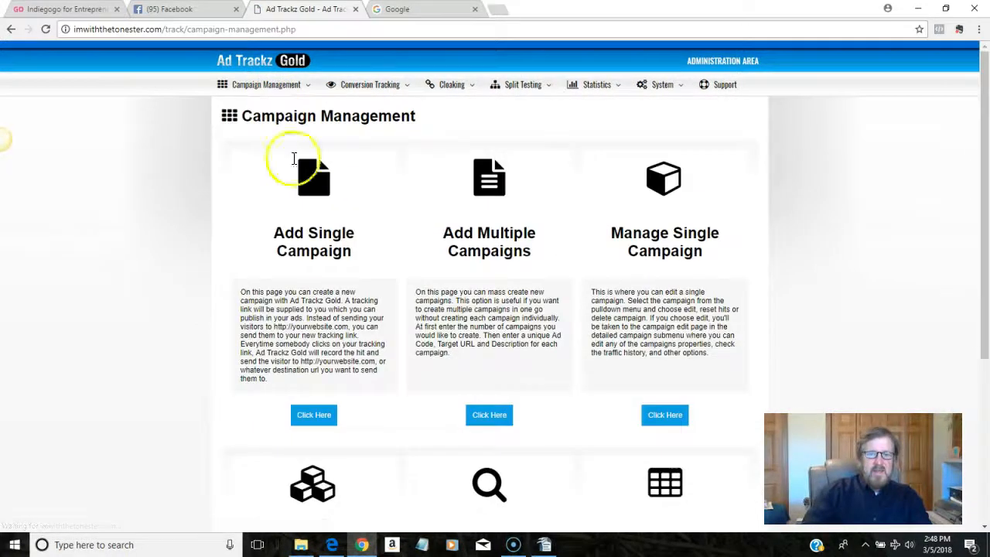
left_click_drag(378, 422, 337, 419)
left_click(338, 416)
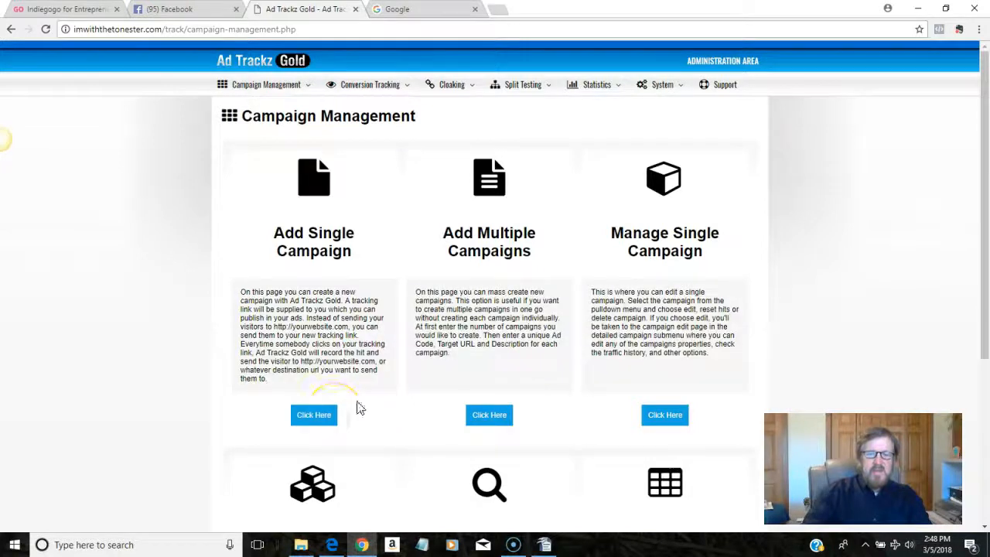
left_click(317, 418)
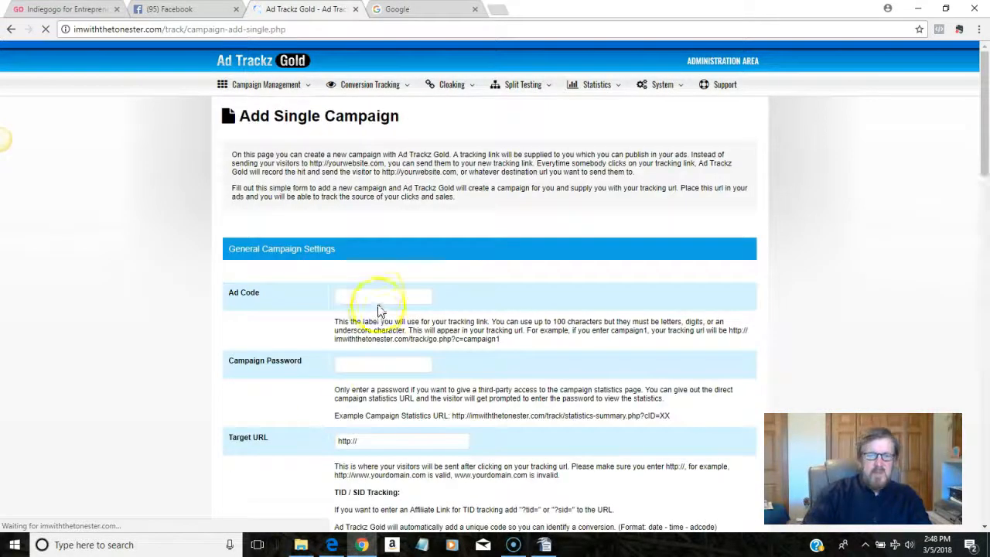
Step: Enter testproduct_fbpost as the new campaign's Ad Code
left_click(376, 294)
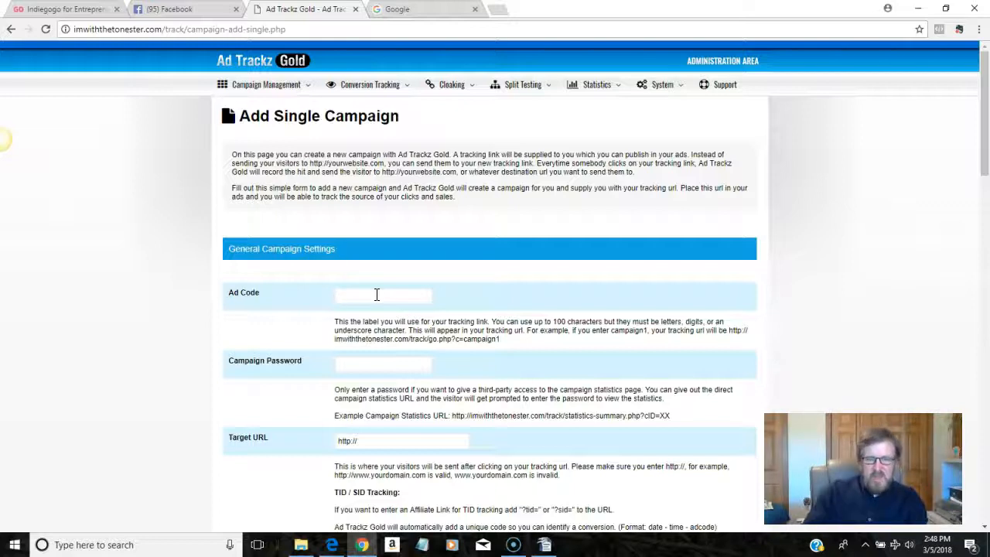
type("testproduct-fbpost")
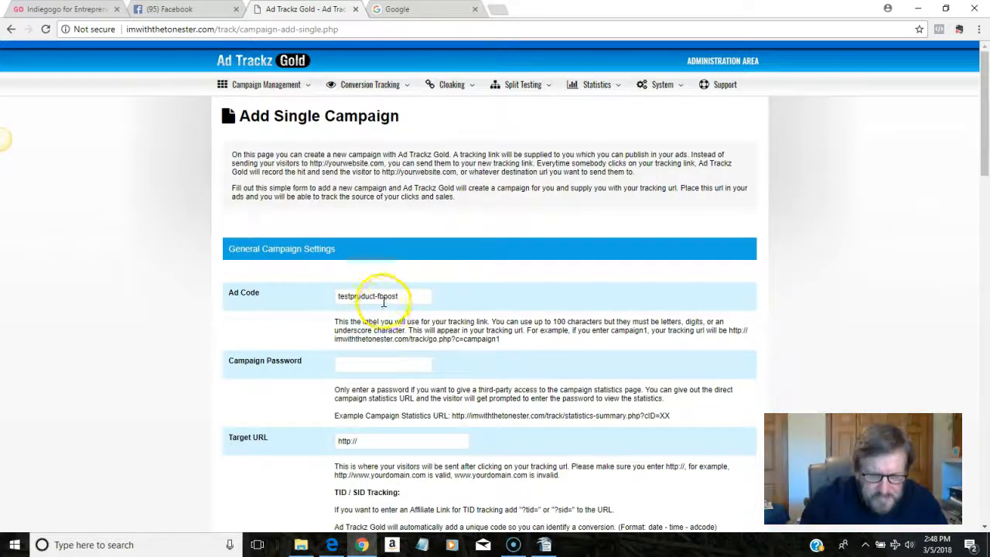
left_click(378, 296)
key("BackSpace")
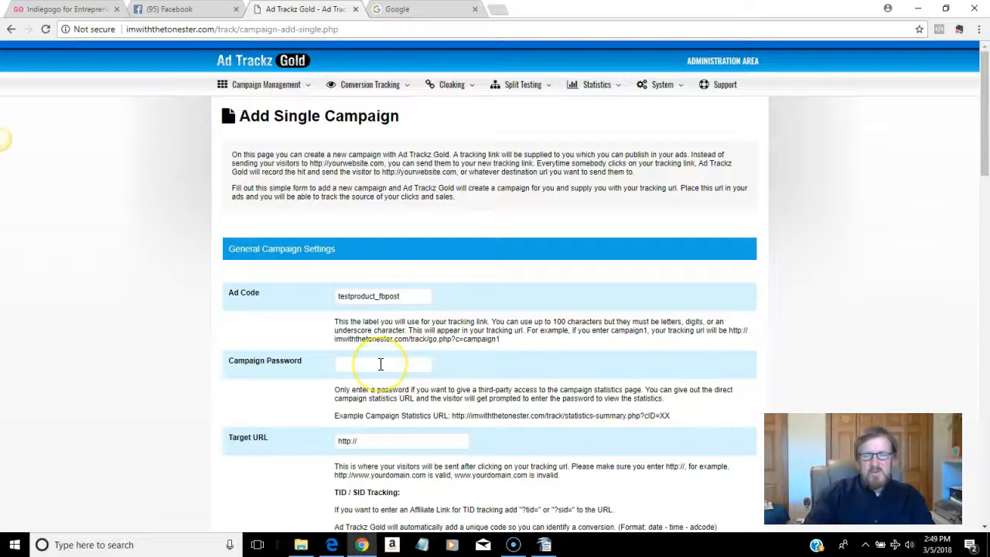
scroll(437, 383, "down", 1)
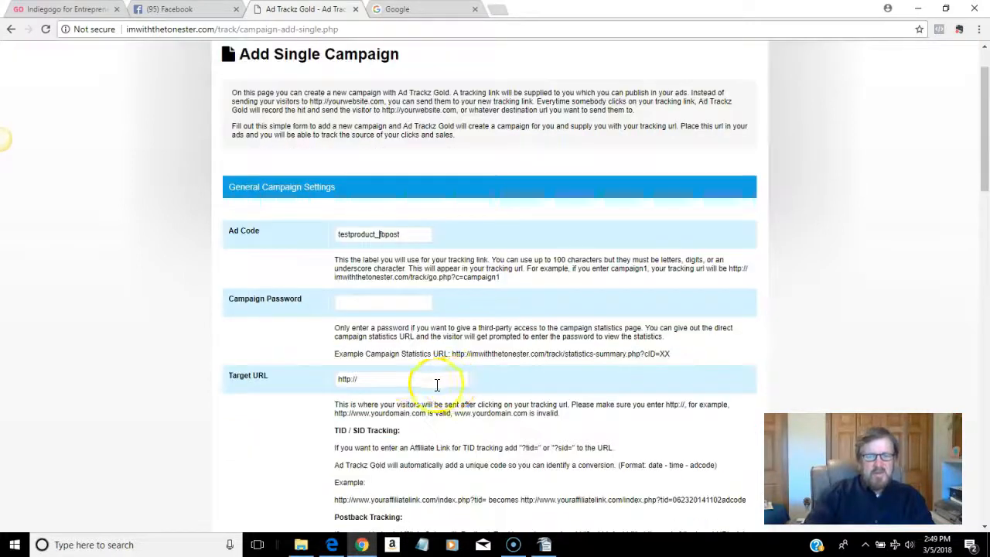
left_click(382, 377)
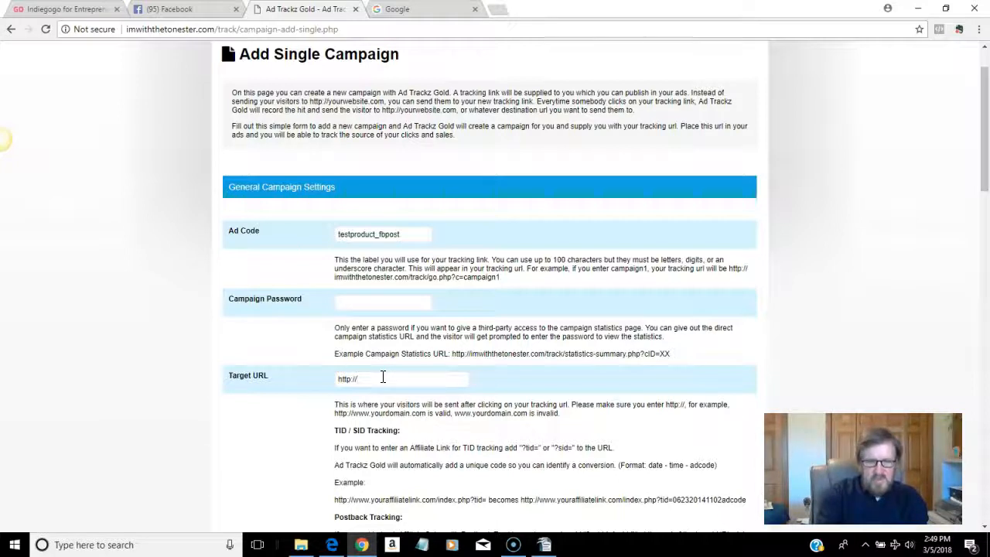
type("jv")
key("BackSpace")
type("zoo.")
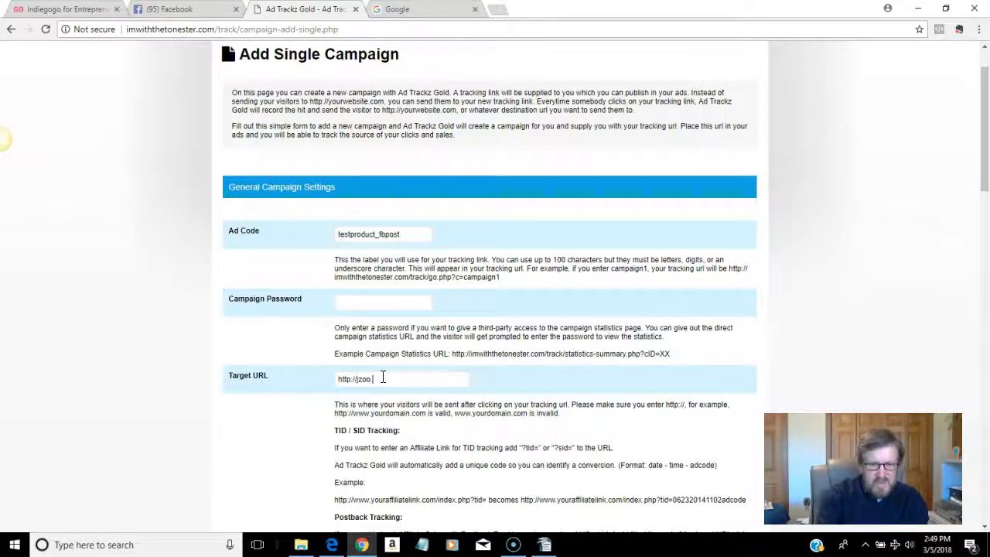
type("com/1234")
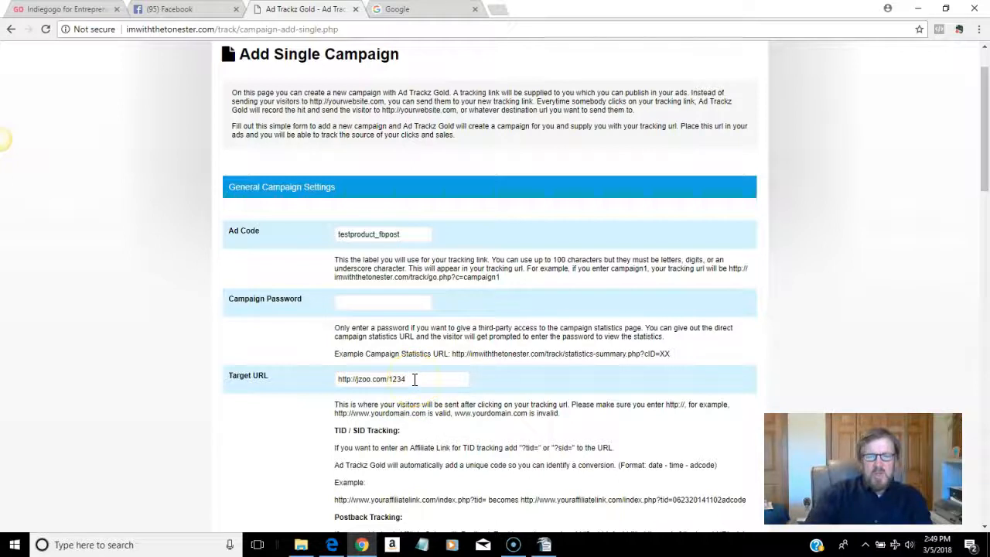
left_click_drag(984, 170, 982, 287)
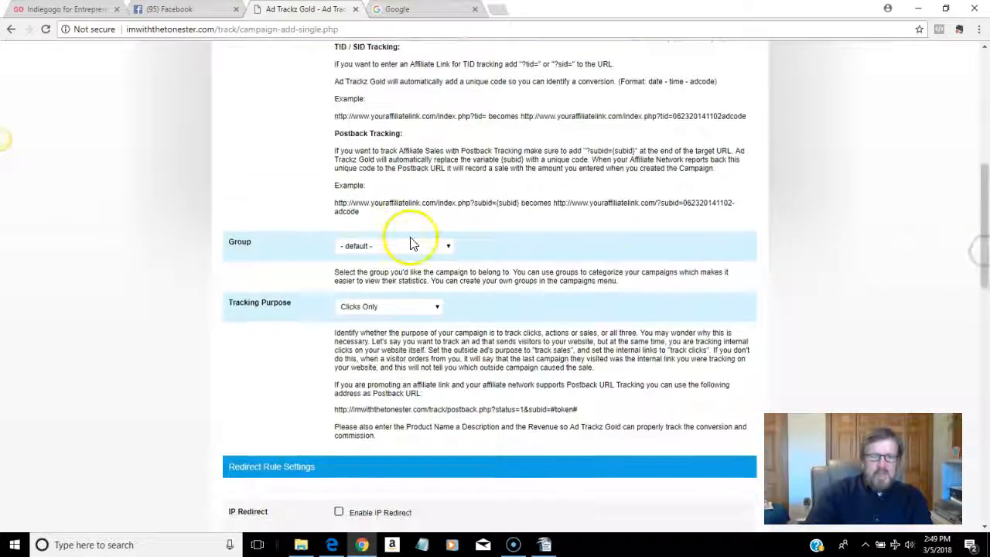
Step: Keep Group at - default -, Tracking Purpose at Clicks Only, and Cost at 0.00
left_click(451, 247)
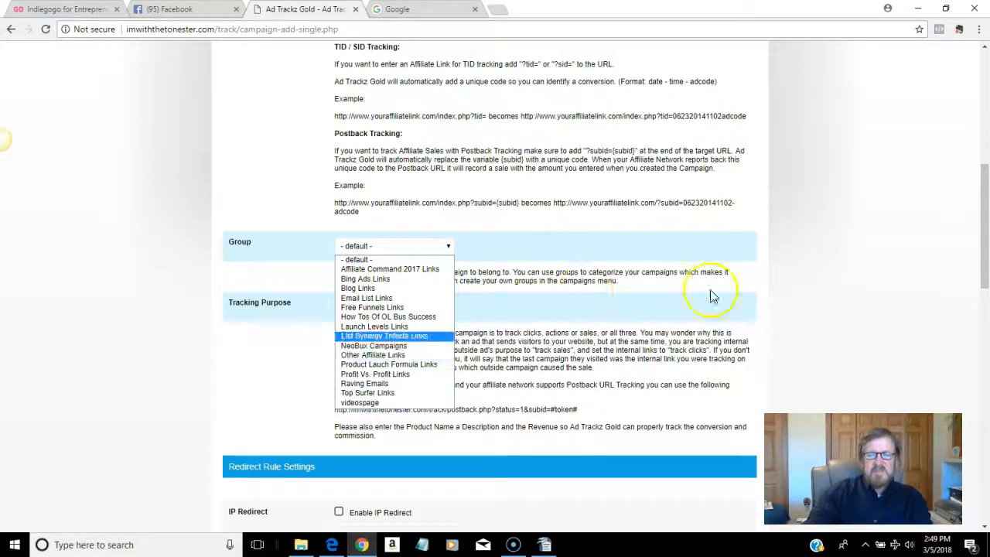
left_click(901, 263)
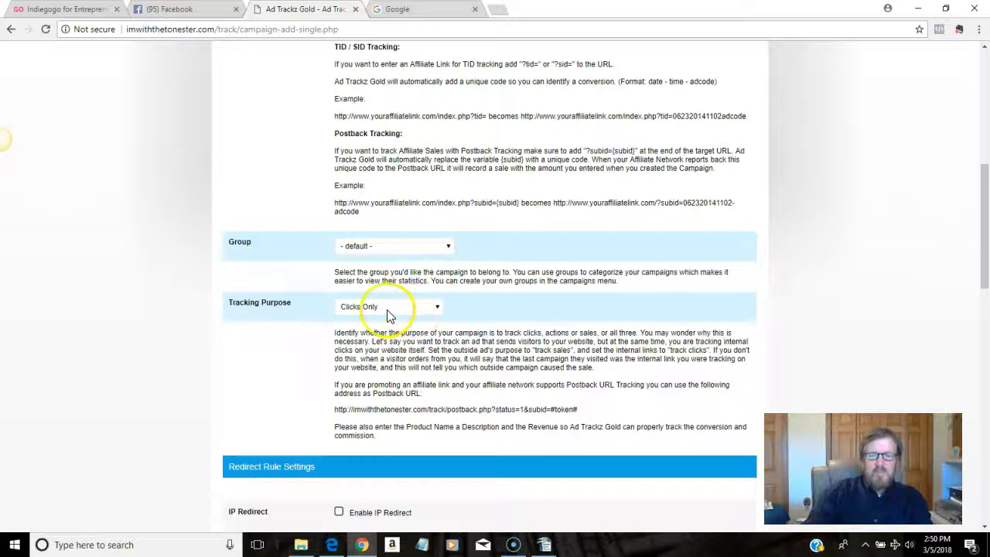
left_click(435, 309)
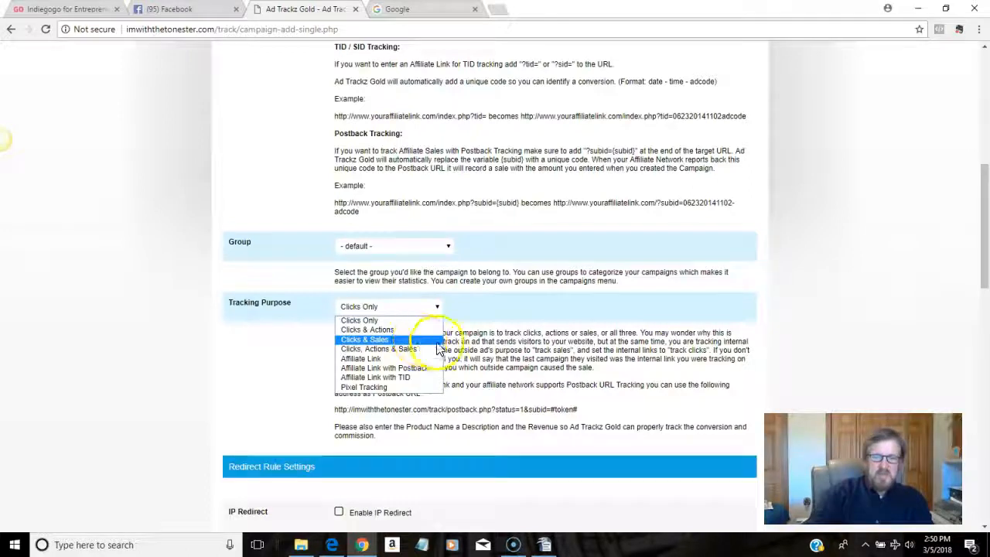
left_click(811, 296)
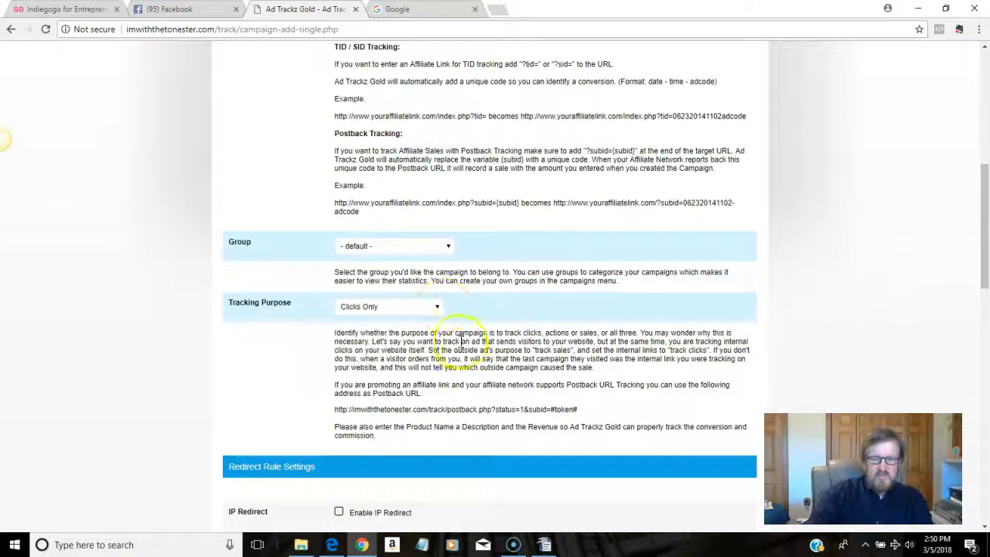
scroll(568, 409, "down", 3)
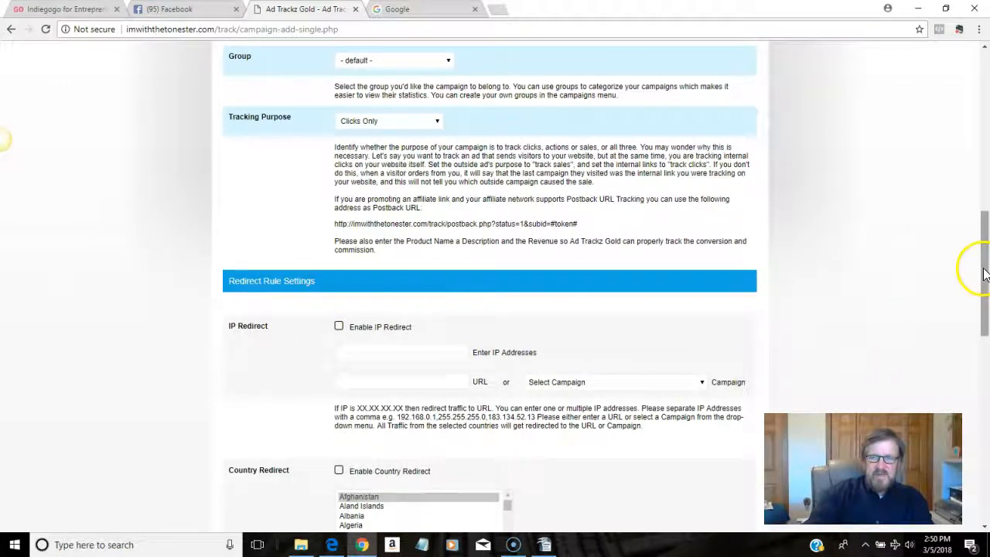
scroll(987, 290, "down", 3)
left_click_drag(983, 293, 985, 470)
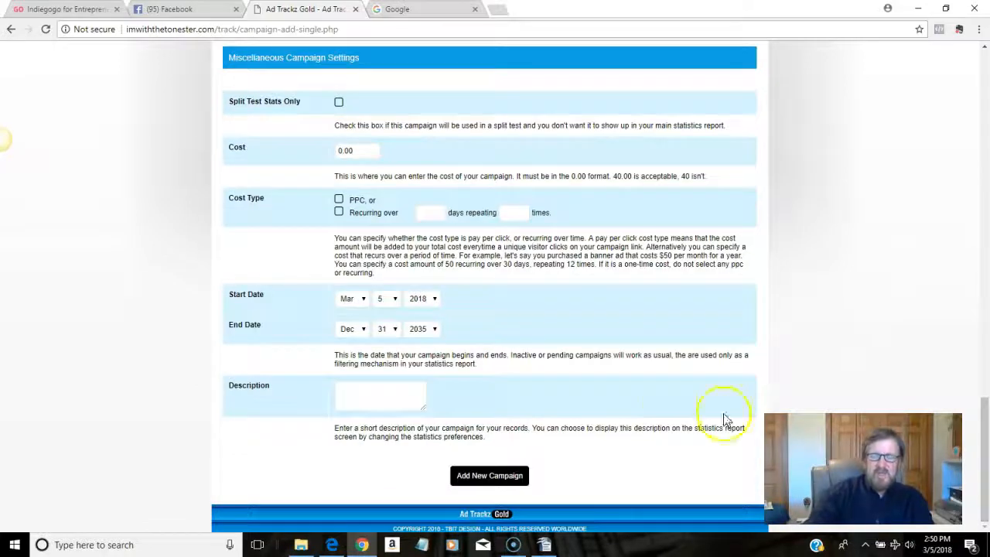
Step: Add the testproduct_fbpost campaign and get its new tracking URL
left_click(469, 475)
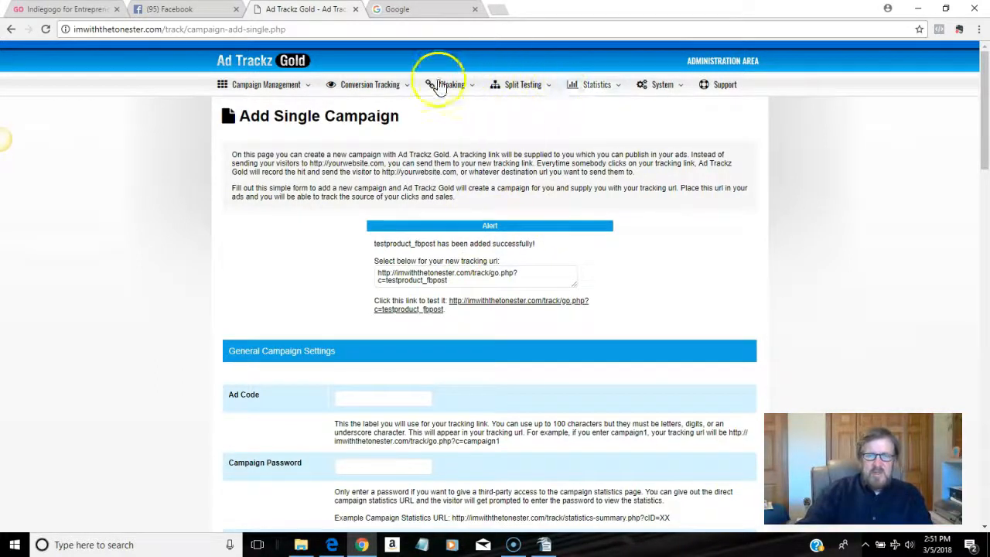
mouse_move(453, 83)
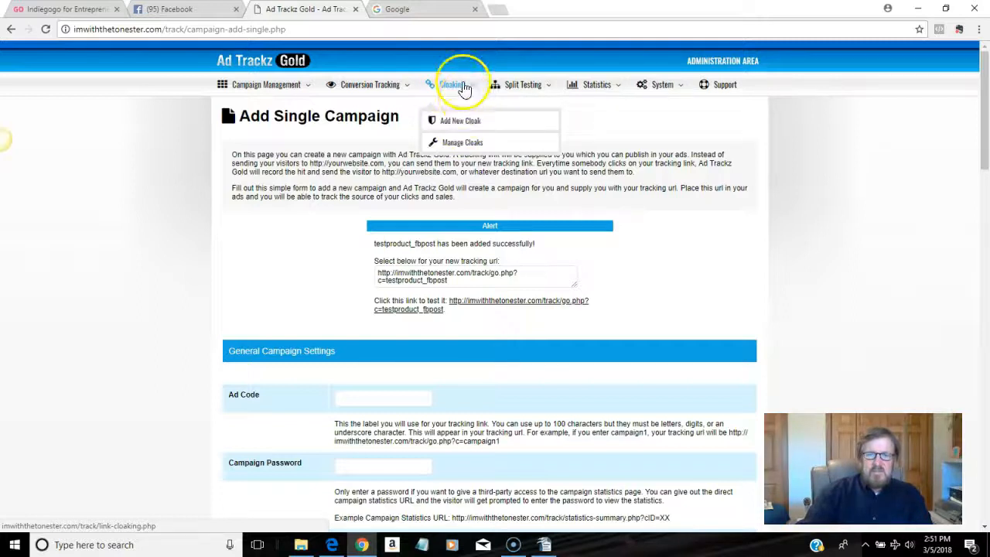
Step: Start a new cloak for the existing campaign testproduct_fbpost
left_click(473, 124)
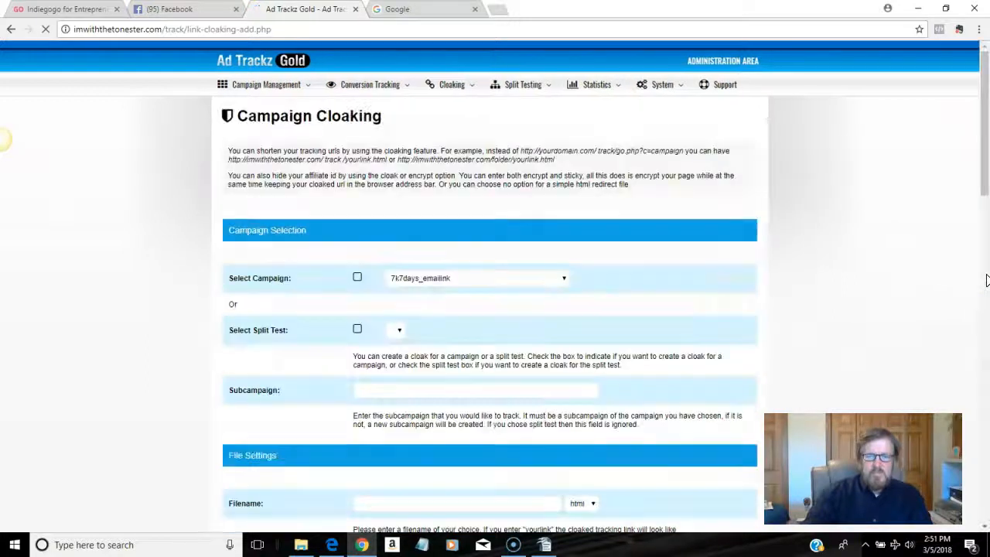
left_click(357, 277)
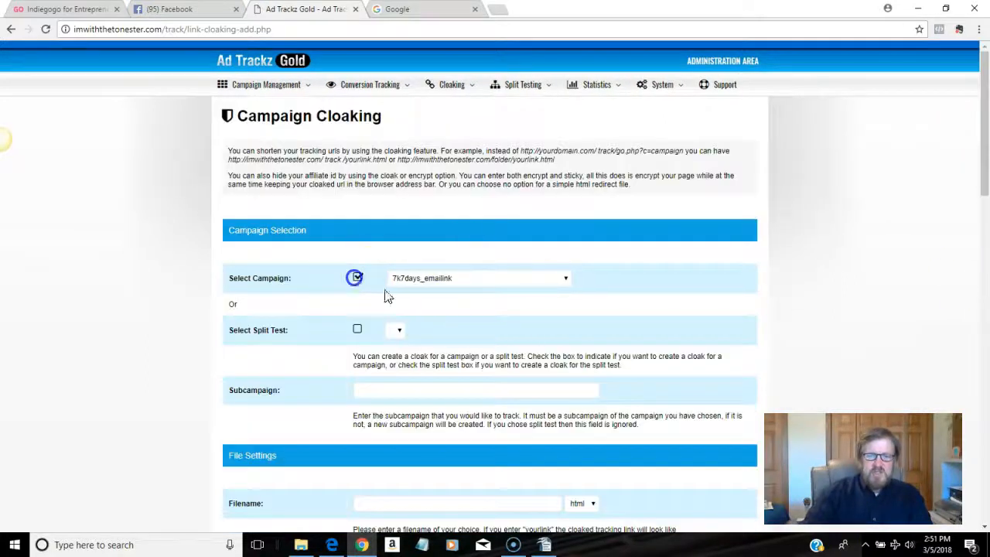
left_click(567, 278)
left_click_drag(568, 308, 583, 440)
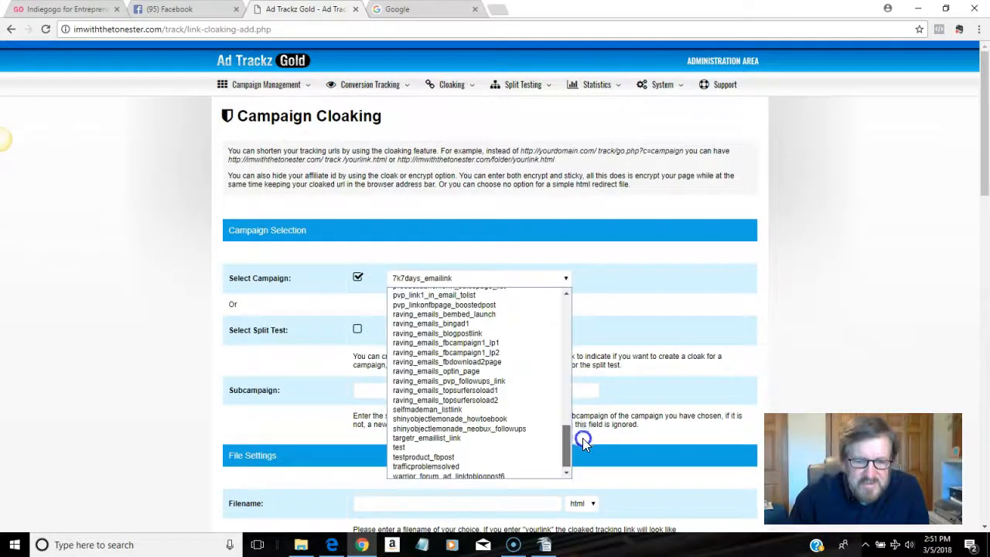
left_click(463, 455)
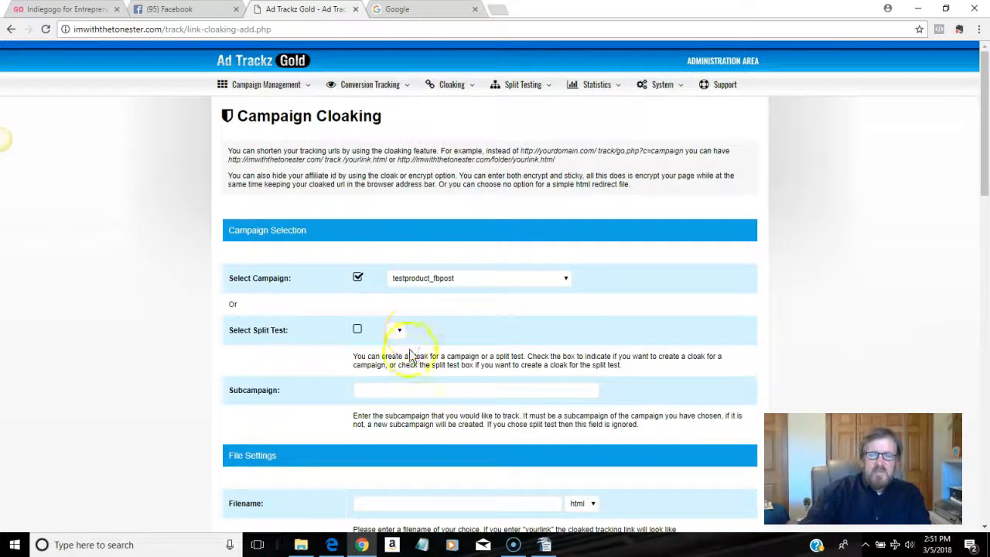
left_click_drag(985, 179, 986, 226)
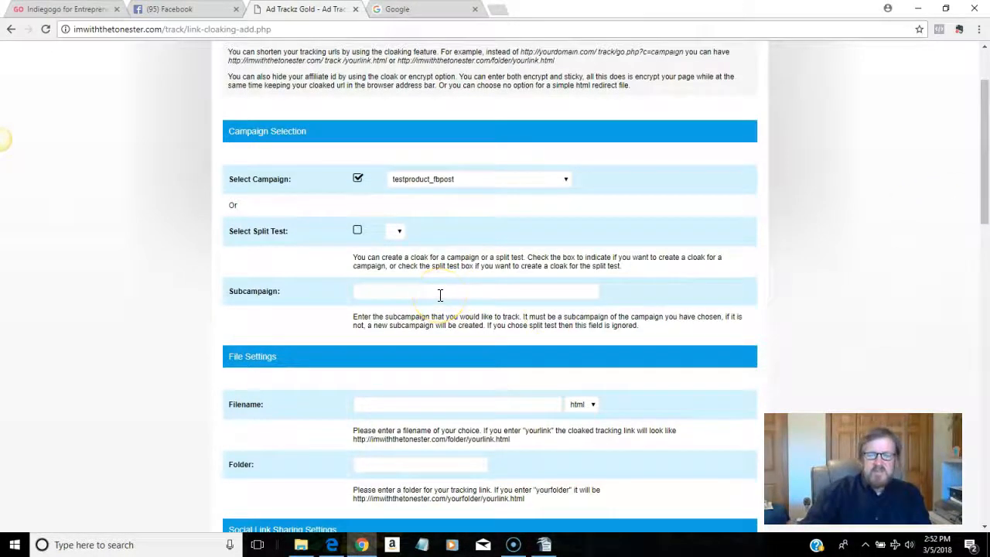
scroll(439, 295, "down", 2)
left_click(395, 226)
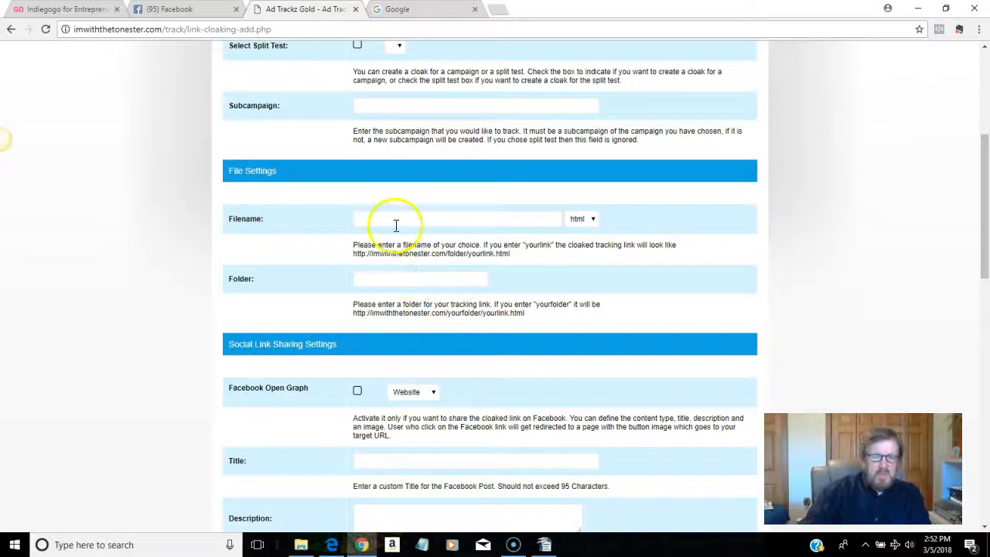
left_click(396, 278)
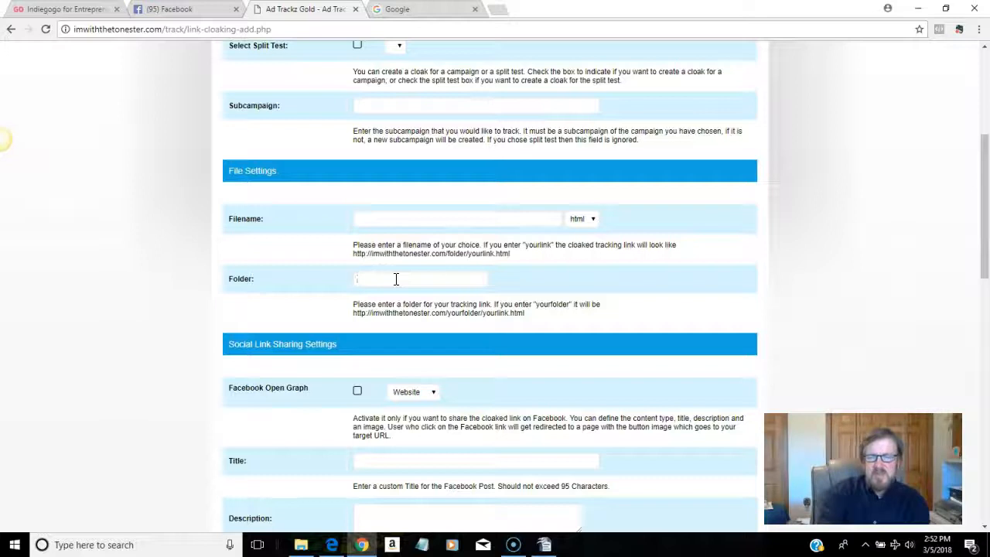
Step: Set the cloak's Folder to ref and its Filename to testproduct
type("ref")
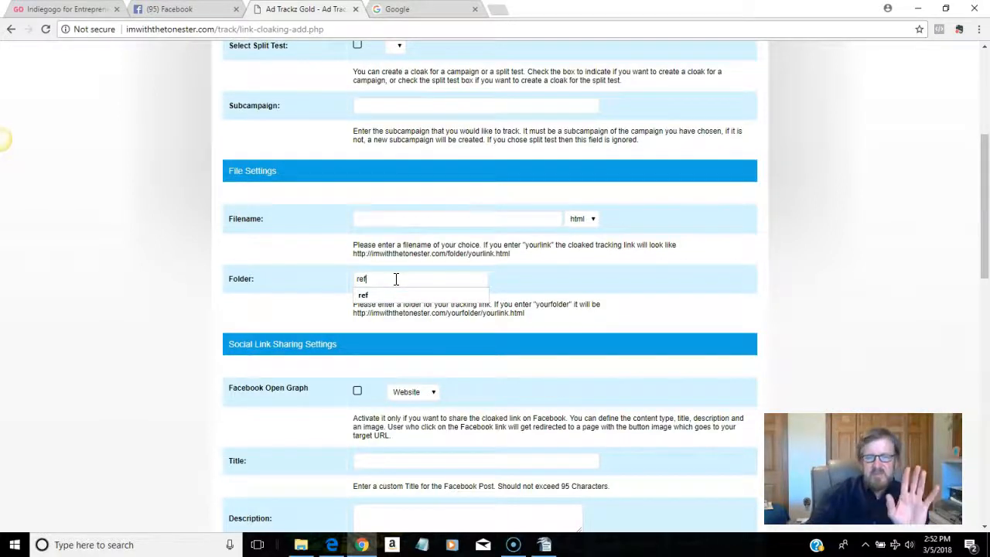
left_click(388, 224)
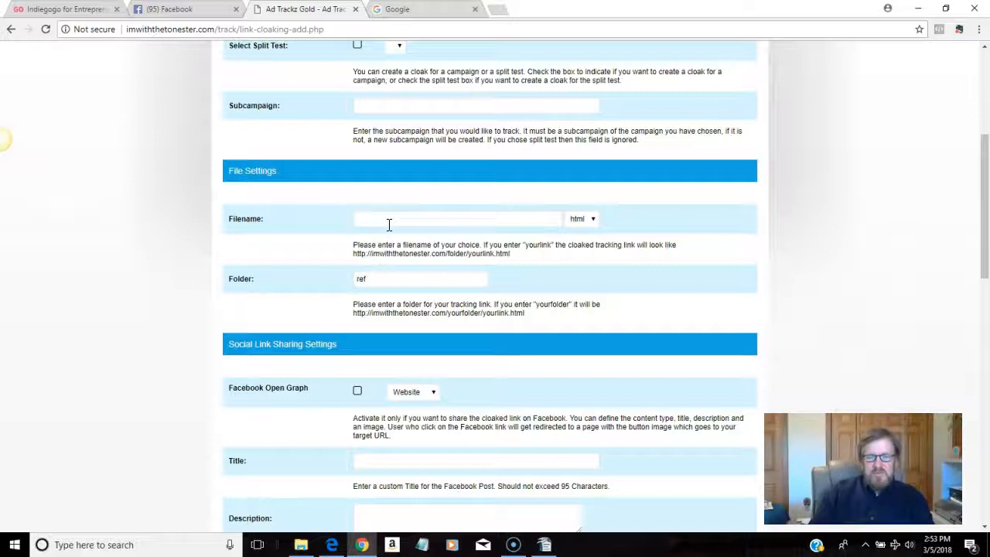
type("youtu")
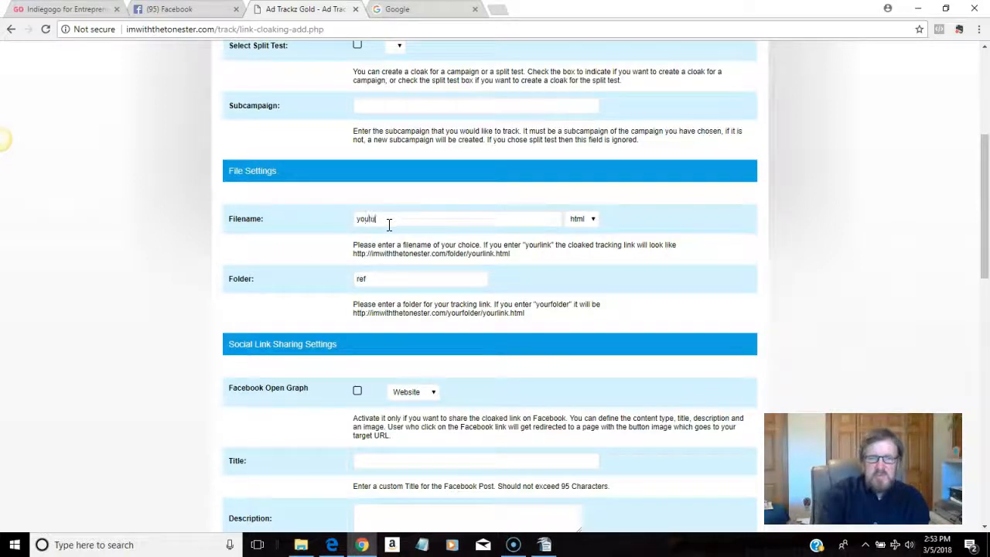
type("be")
type("tes")
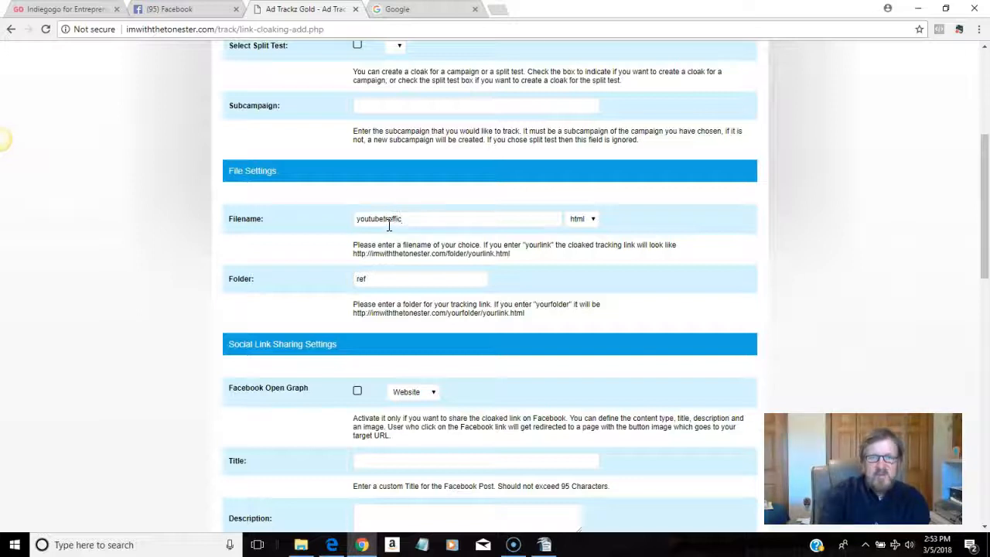
key("BackSpace")
key("BackSpace")
key("BackSpace")
key("BackSpace")
key("BackSpace")
key("BackSpace")
key("BackSpace")
key("BackSpace")
key("BackSpace")
key("BackSpace")
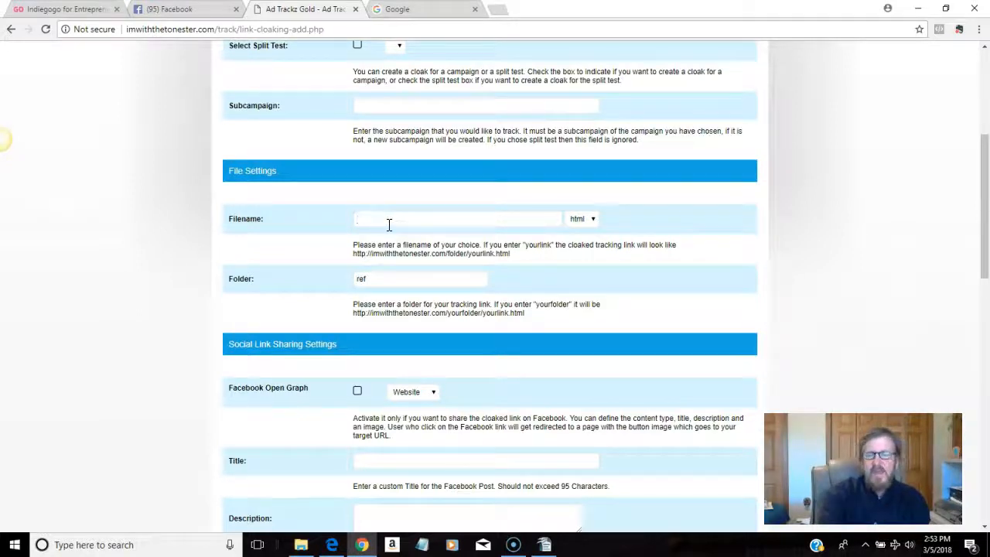
scroll(390, 226, "up", 1)
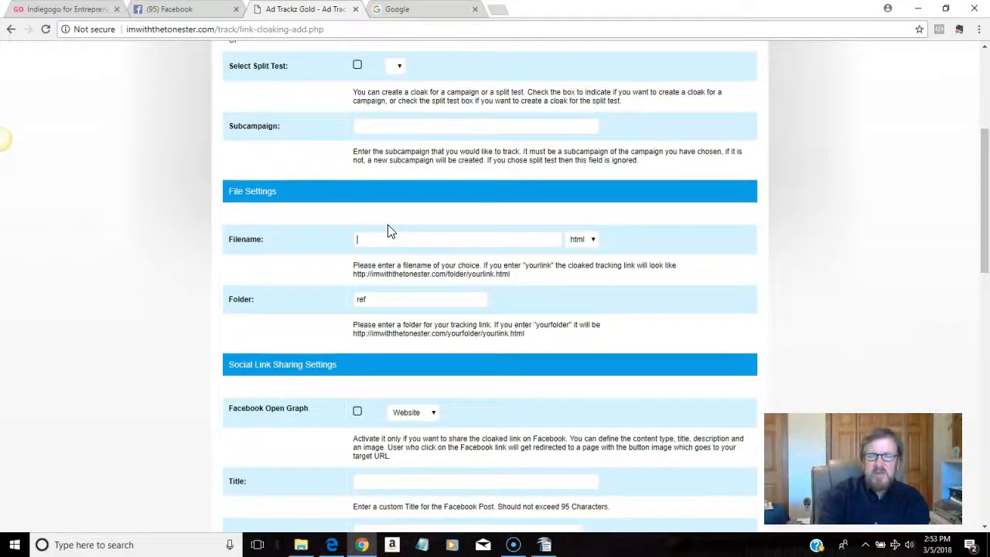
type("affiliate co")
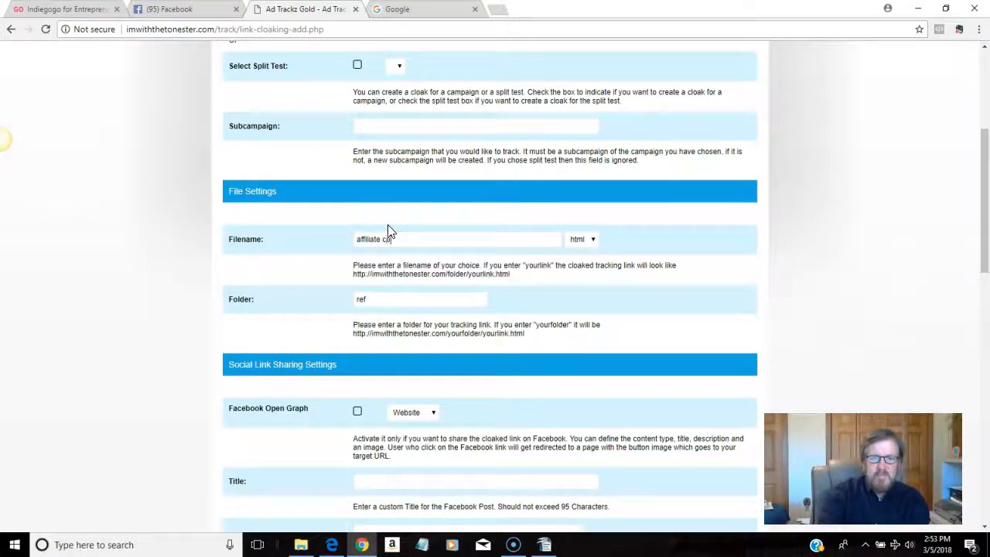
key("BackSpace")
key("BackSpace")
key("BackSpace")
key("BackSpace")
key("BackSpace")
key("BackSpace")
key("BackSpace")
key("BackSpace")
key("BackSpace")
key("BackSpace")
key("BackSpace")
key("BackSpace")
key("BackSpace")
key("BackSpace")
key("BackSpace")
key("BackSpace")
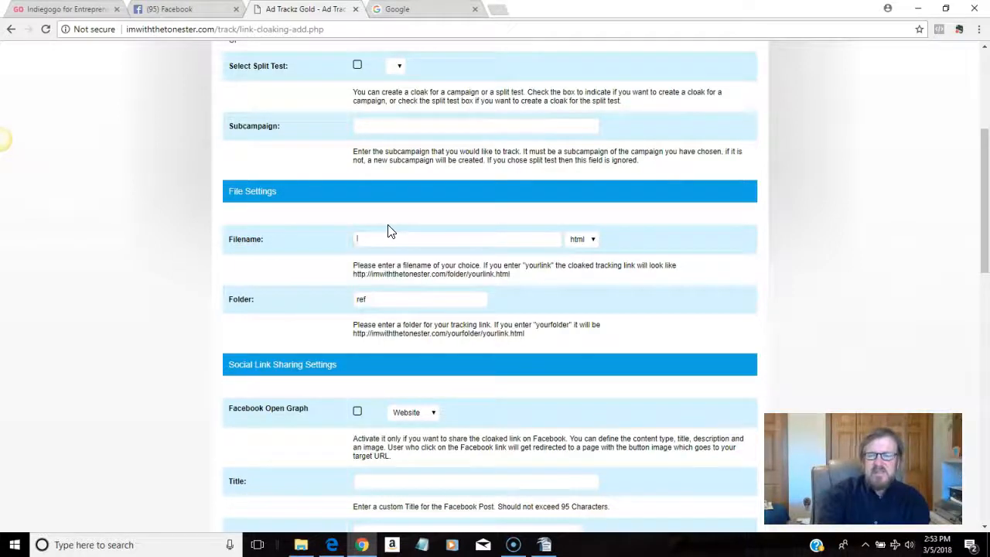
type("tesetp")
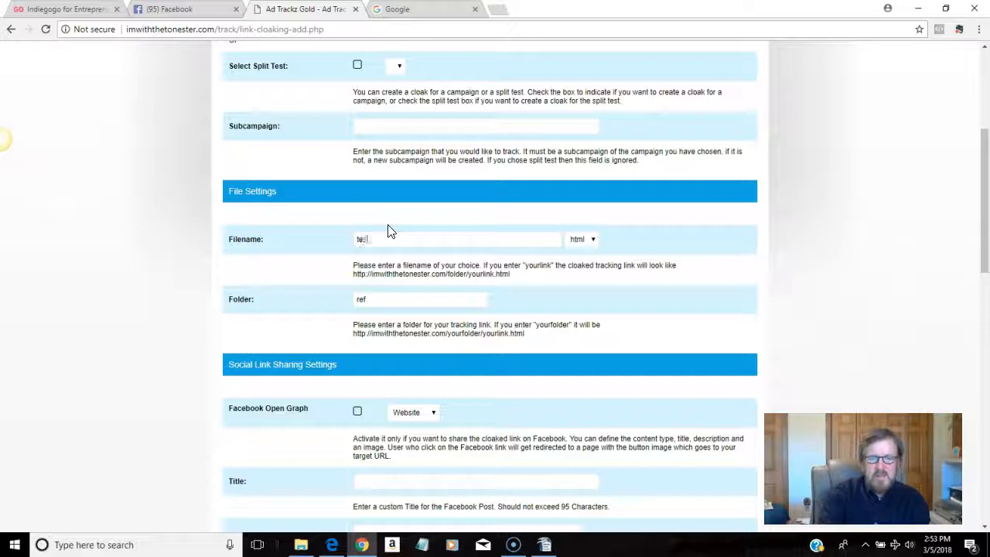
key("BackSpace")
key("BackSpace")
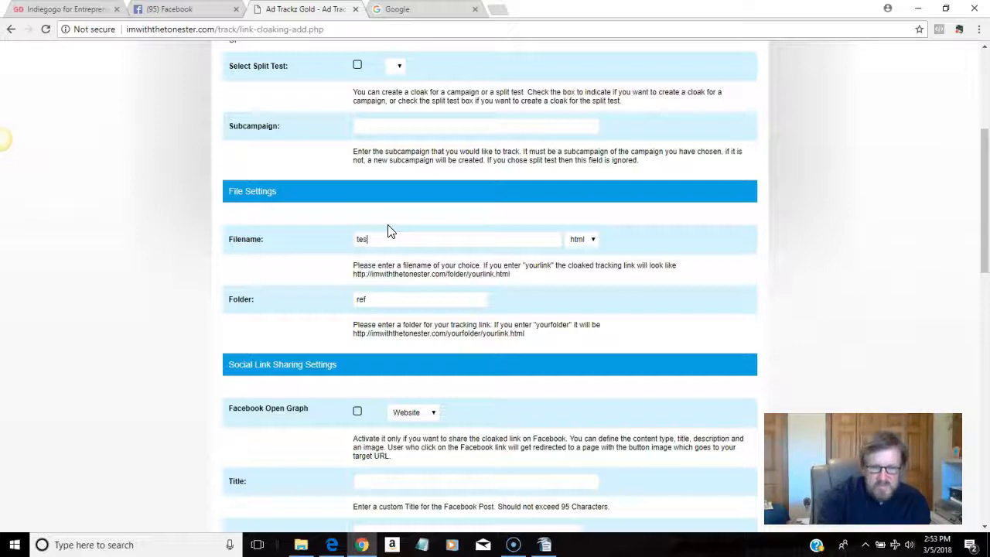
type("tproduct")
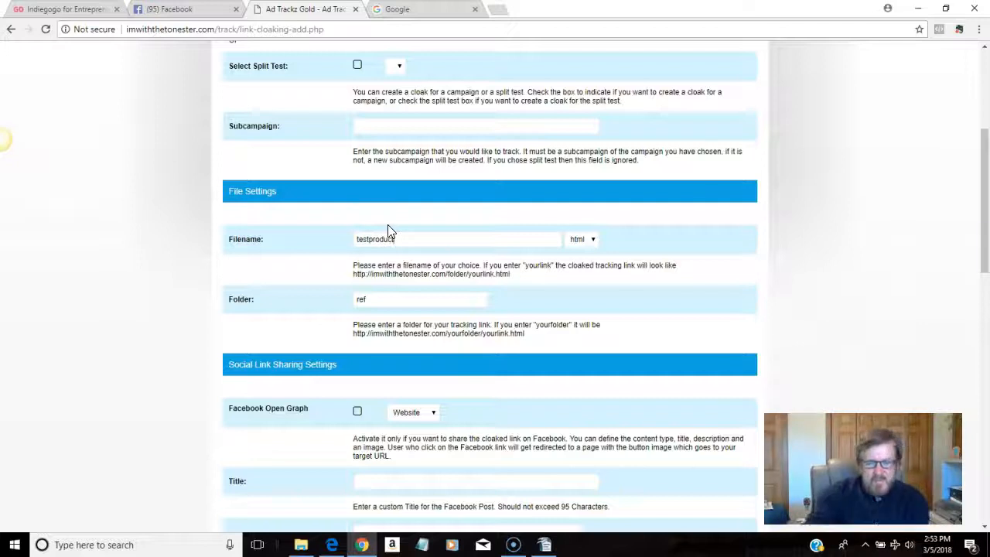
Step: Cloak the campaign, uploading the redirect file ref/testproduct.html
scroll(436, 378, "down", 3)
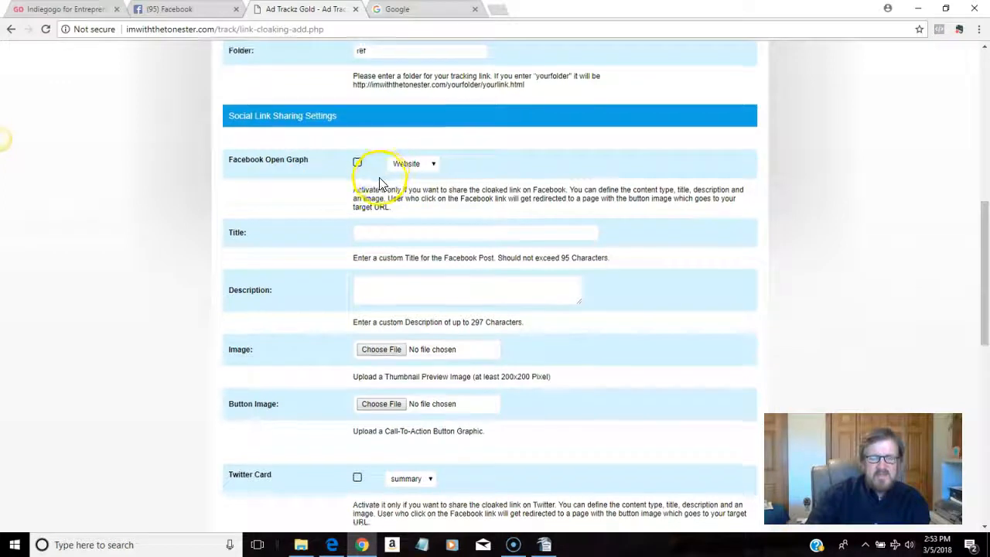
scroll(379, 184, "down", 8)
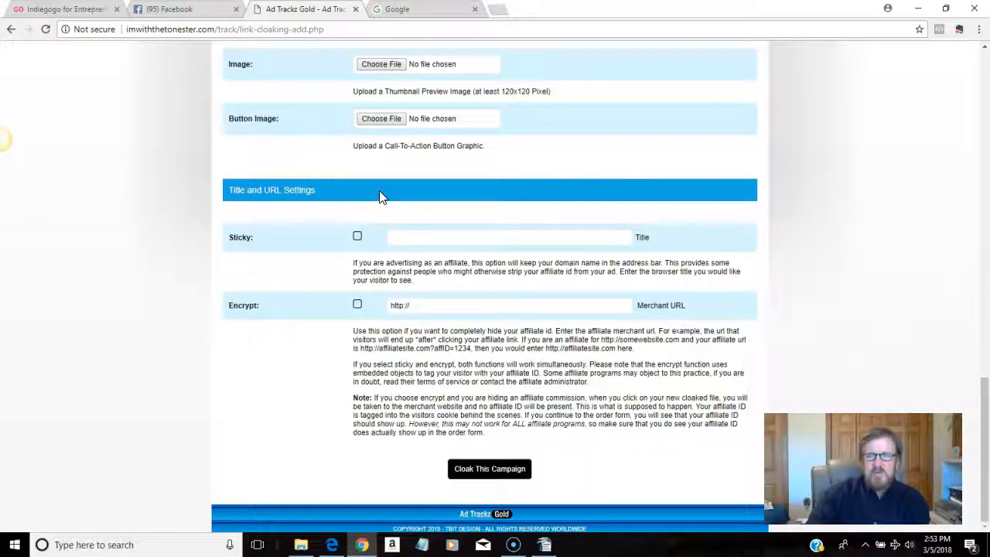
left_click(477, 470)
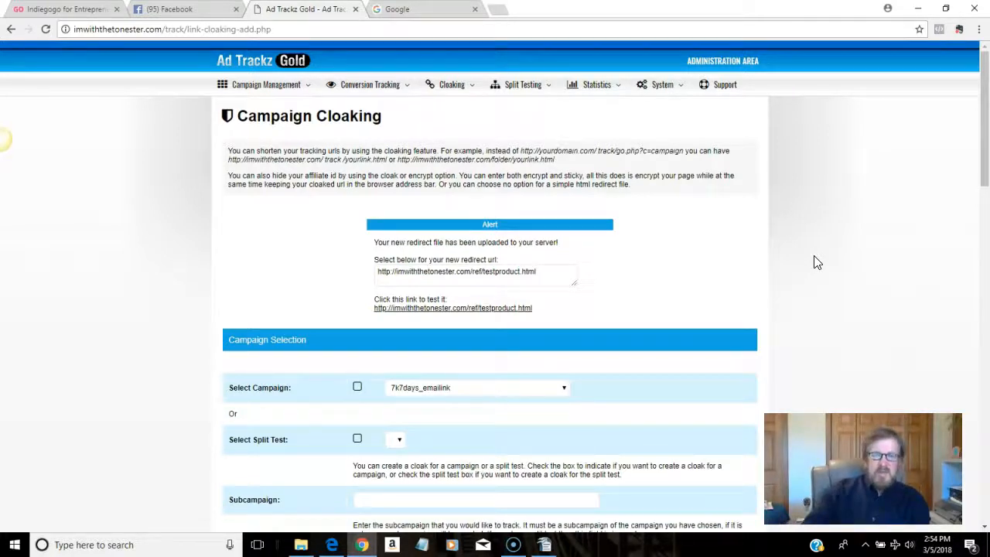
Step: Open the Statistic Overview of all campaigns
left_click(607, 85)
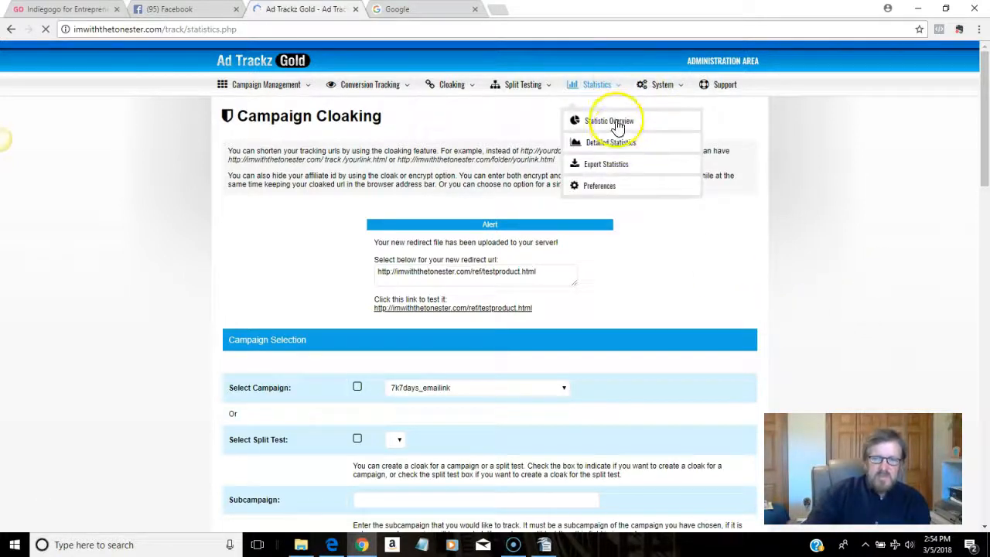
mouse_move(613, 86)
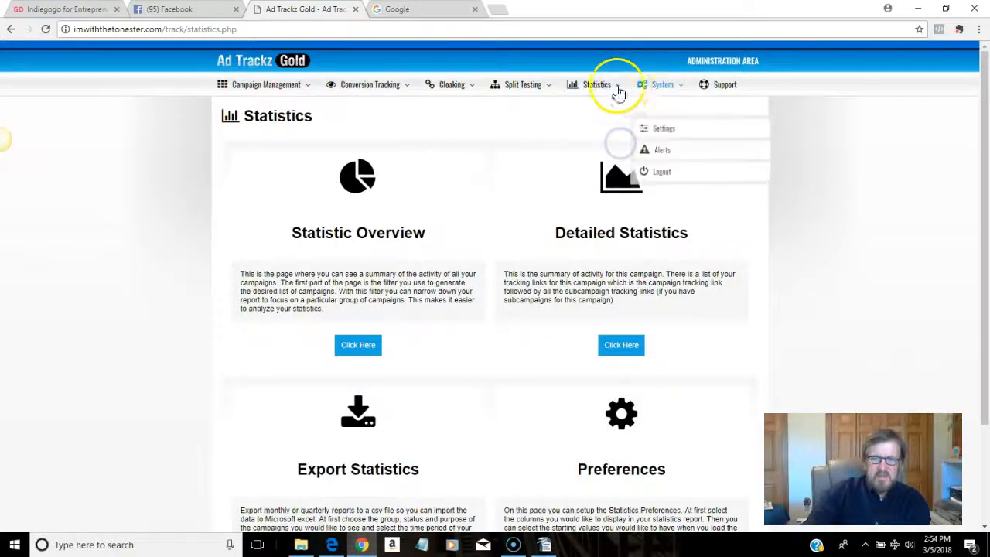
left_click(615, 146)
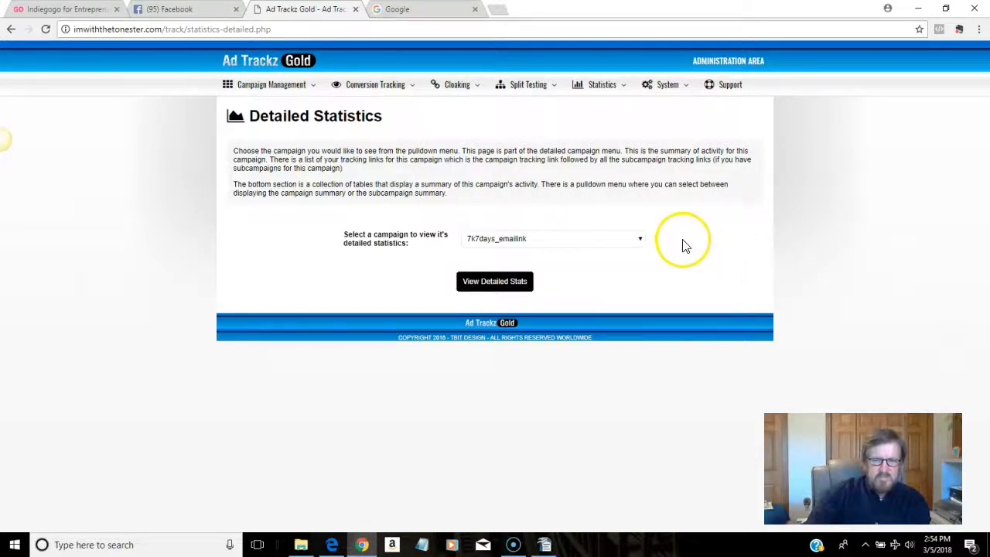
left_click(611, 87)
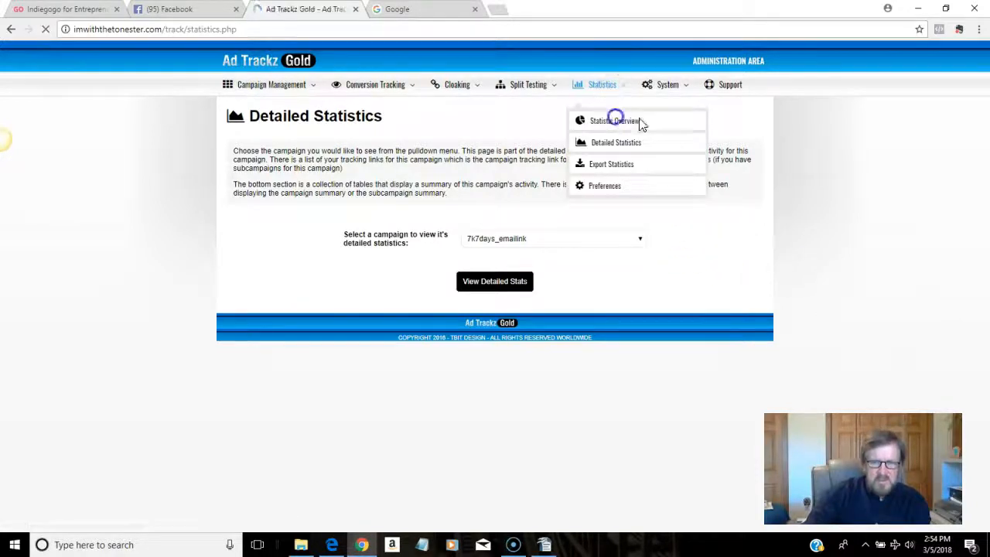
left_click(352, 346)
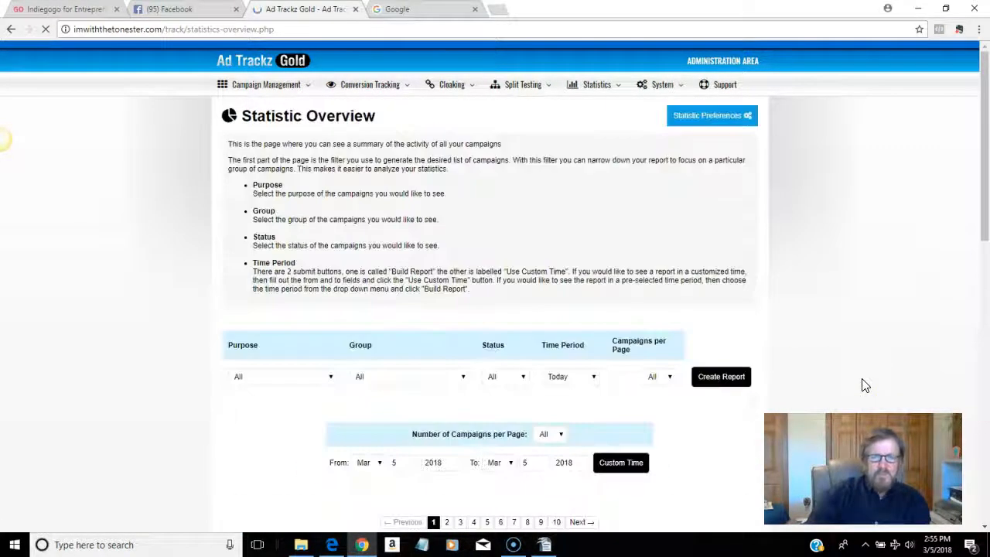
Step: Apply a custom report range from Mar 5 2016 to Mar 5 2018
left_click(381, 454)
left_click(381, 454)
left_click(446, 455)
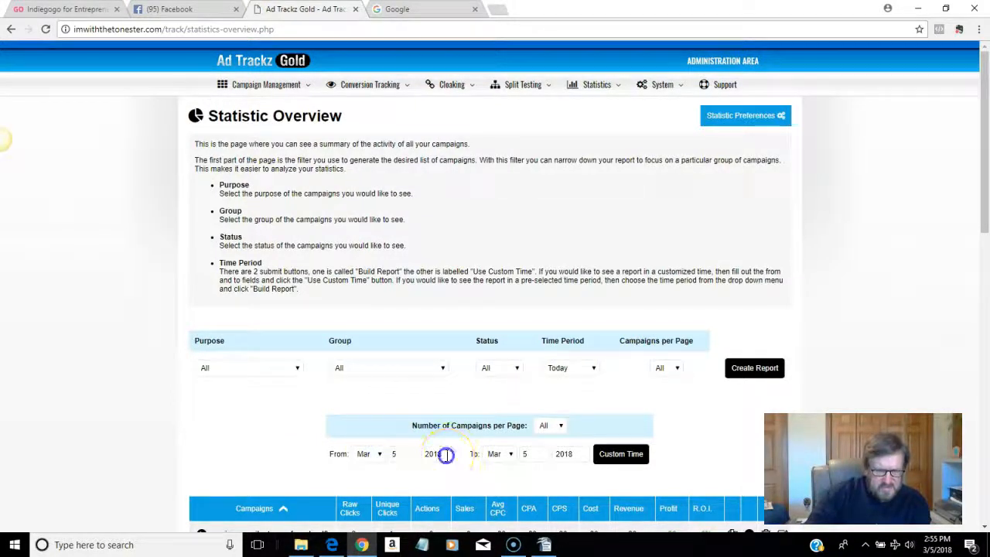
type("2")
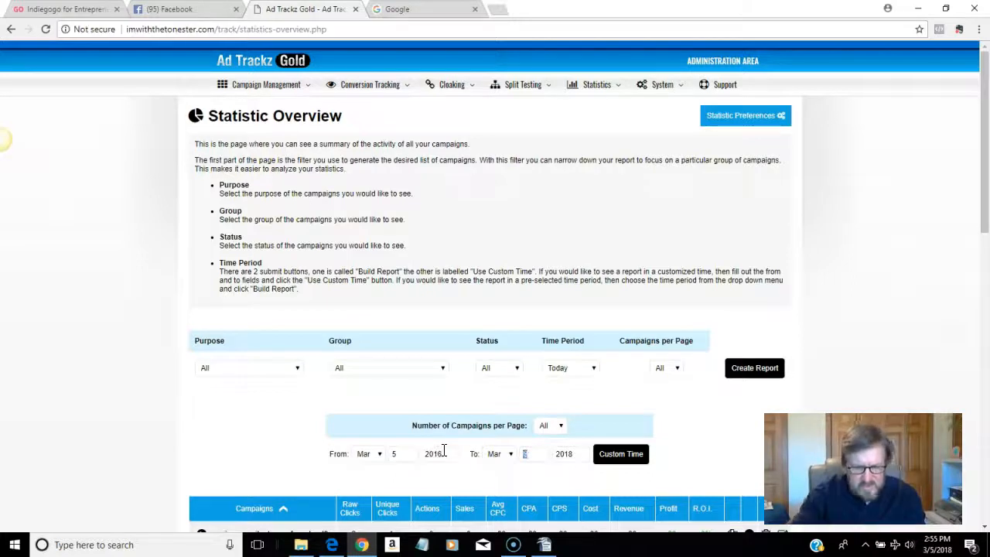
left_click(634, 454)
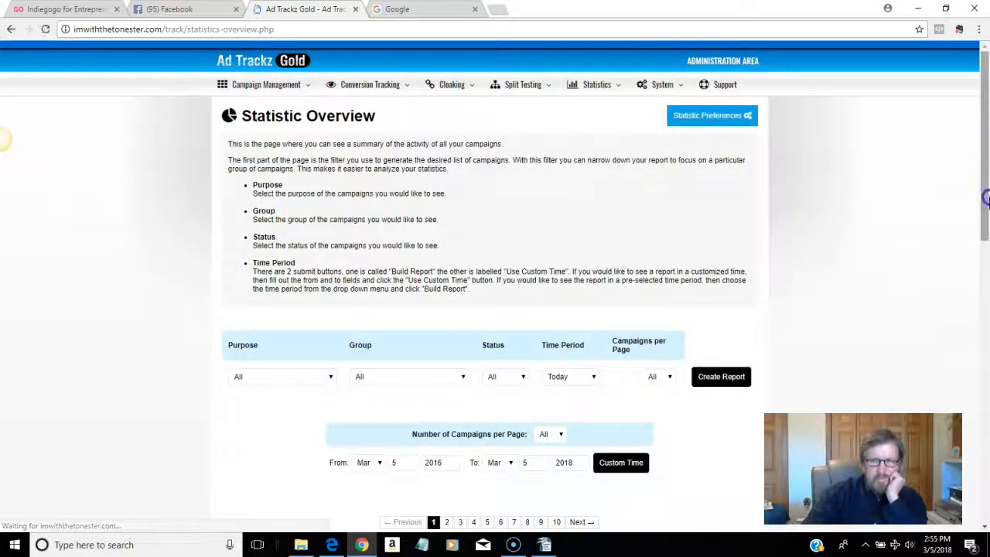
left_click_drag(986, 199, 985, 232)
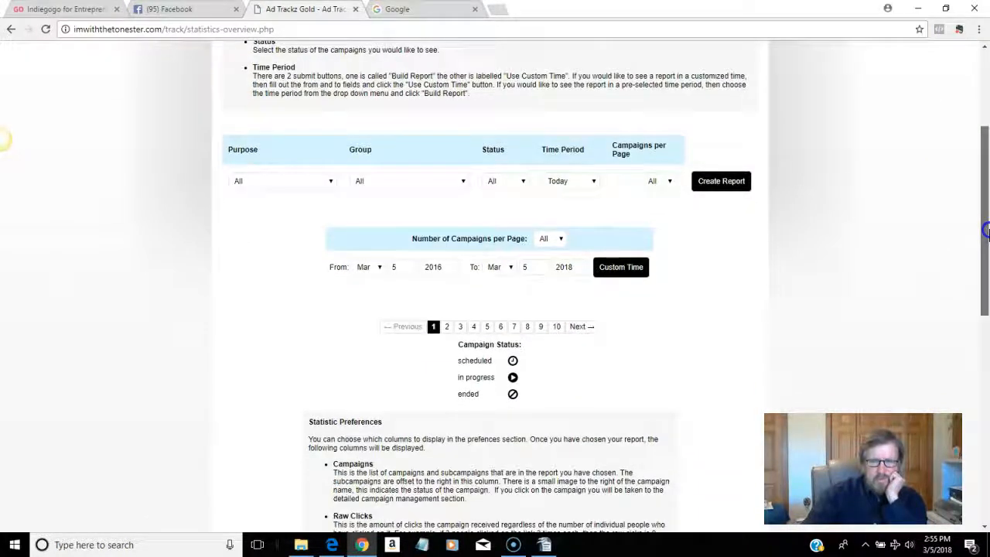
left_click_drag(986, 230, 986, 197)
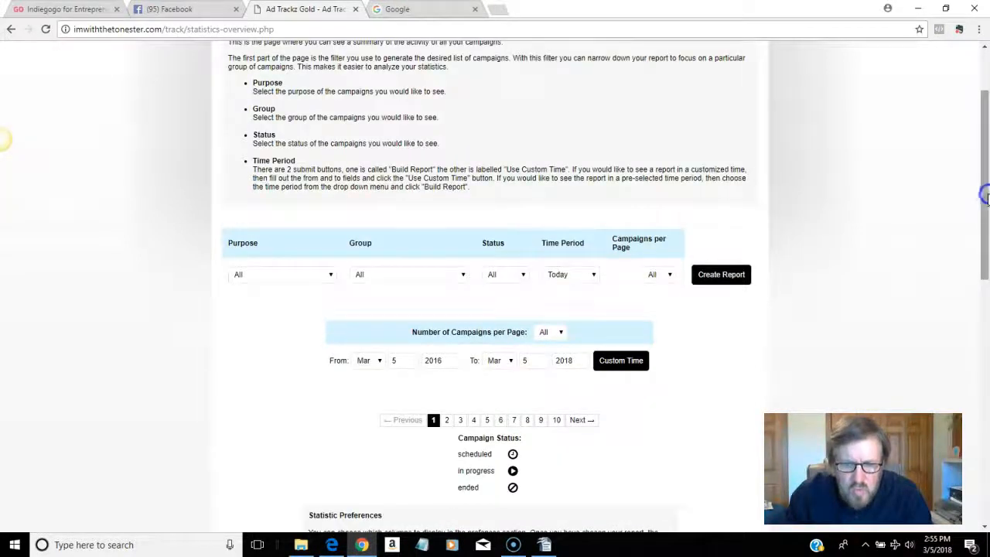
left_click_drag(986, 239, 982, 158)
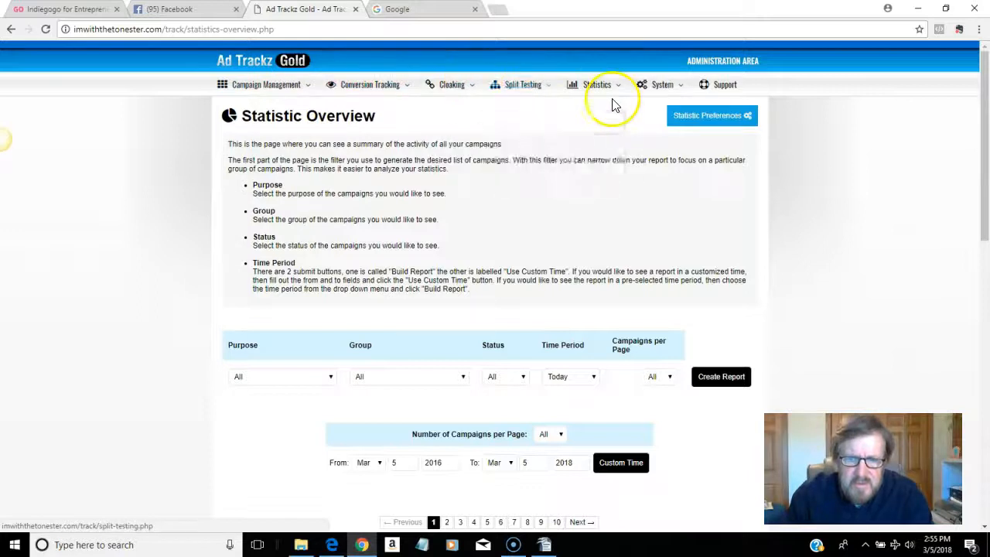
Step: On the Detailed Statistics page, select 8minprofits_blogcasestudylink as the campaign instead of crashtheparty_emailpromo
mouse_move(592, 85)
left_click(602, 142)
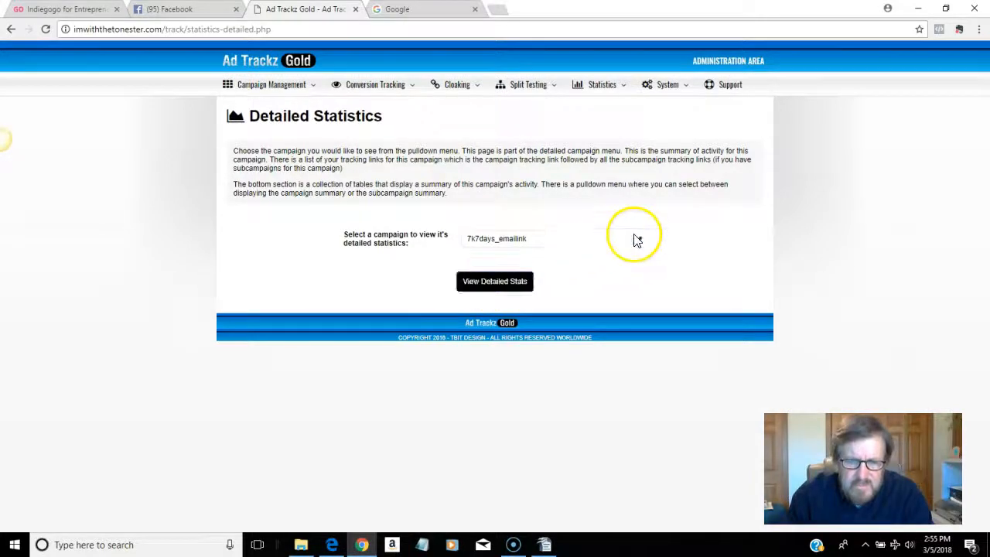
left_click(634, 238)
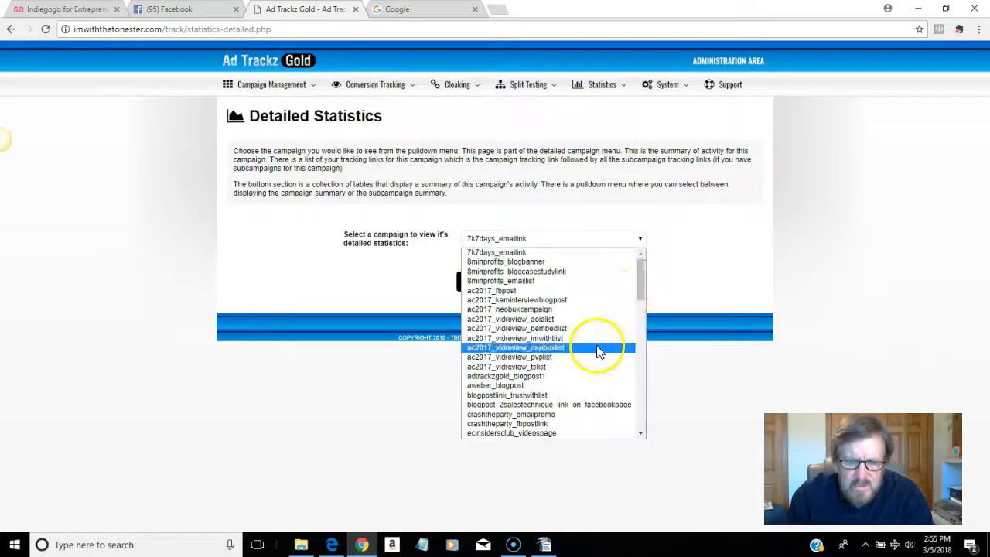
left_click(609, 421)
left_click(640, 238)
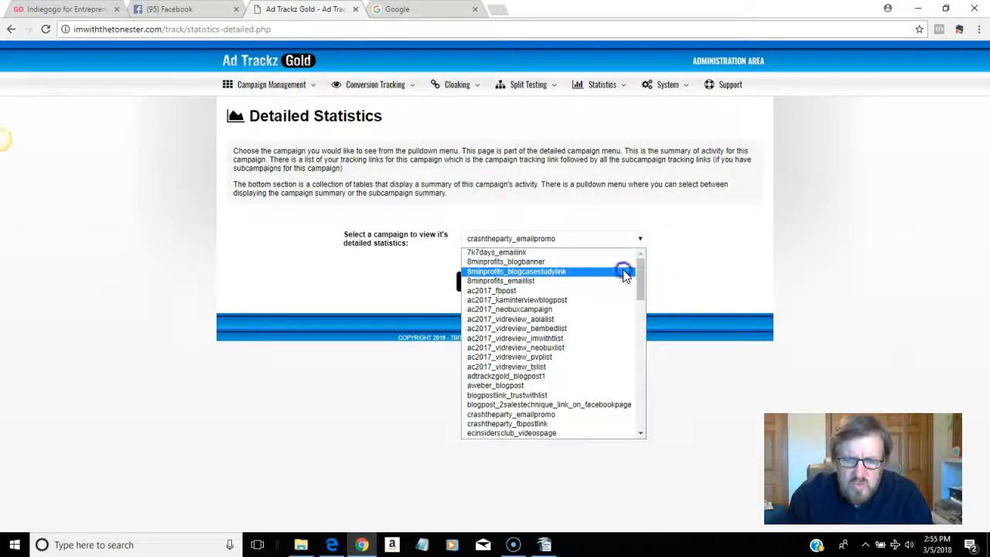
left_click(623, 272)
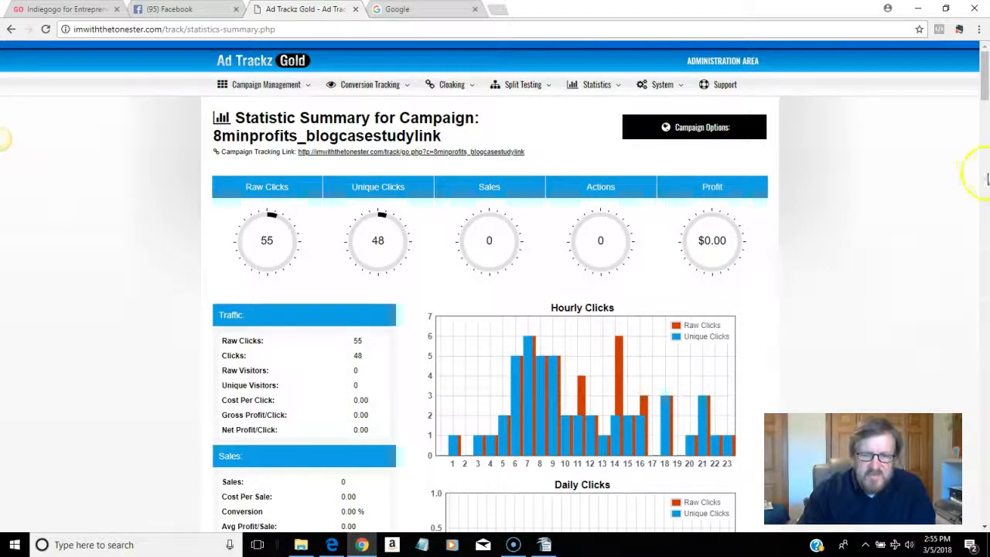
left_click_drag(984, 101, 985, 135)
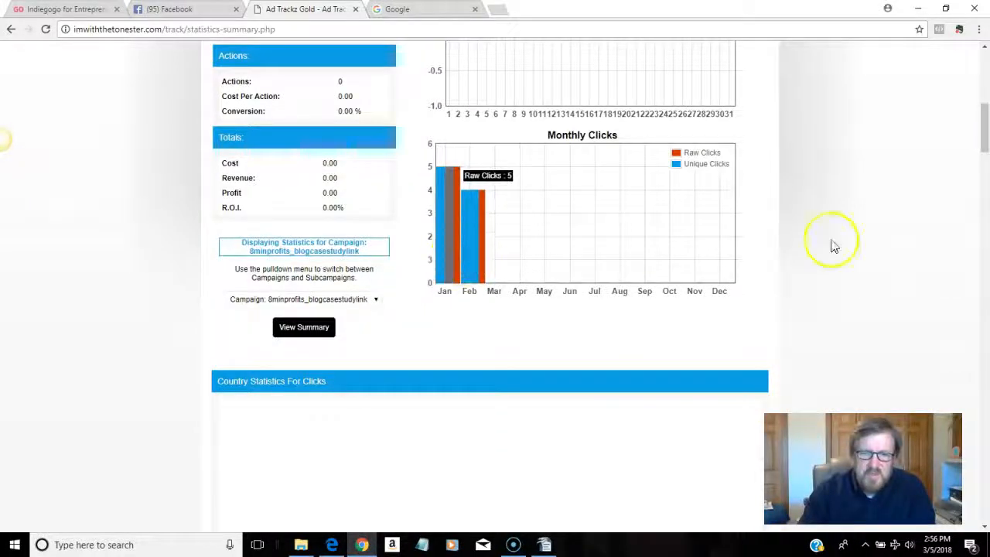
left_click_drag(982, 132, 984, 84)
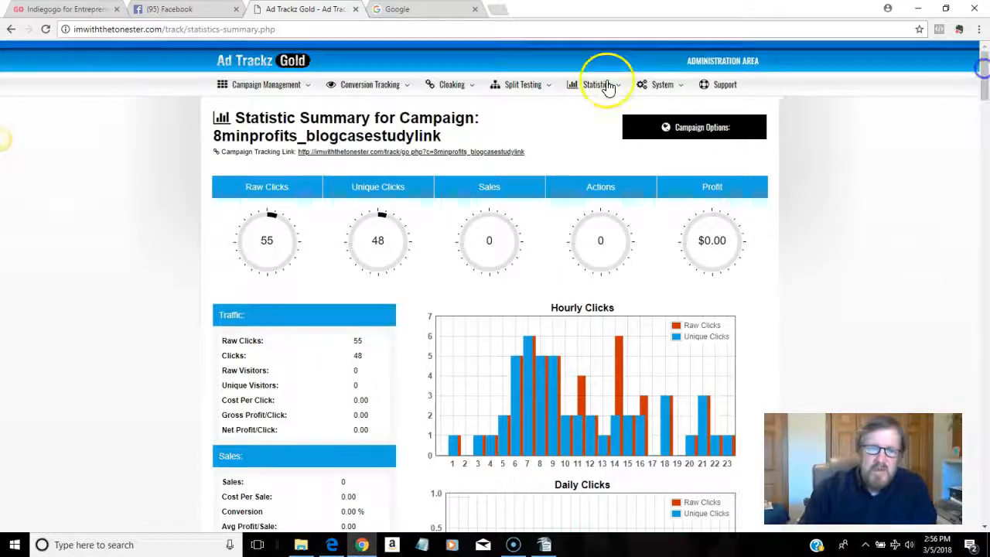
mouse_move(584, 89)
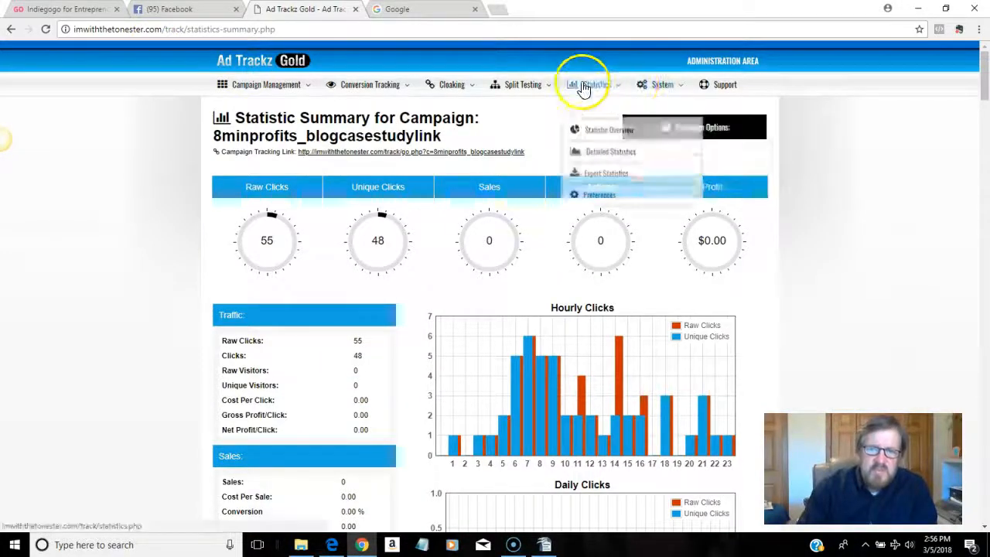
Step: Create a Statistic Overview report with the time period set to Last Year
left_click(611, 144)
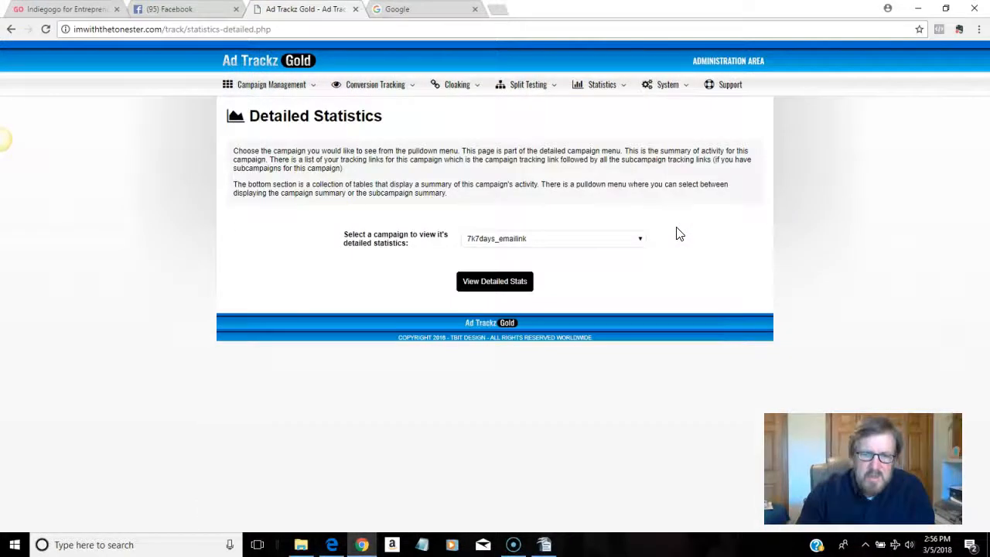
left_click(640, 242)
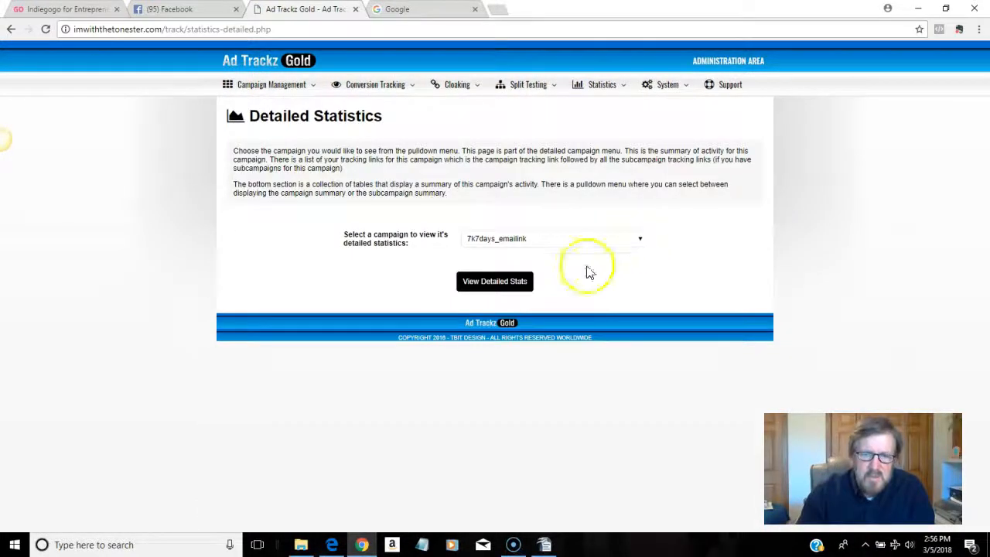
mouse_move(619, 87)
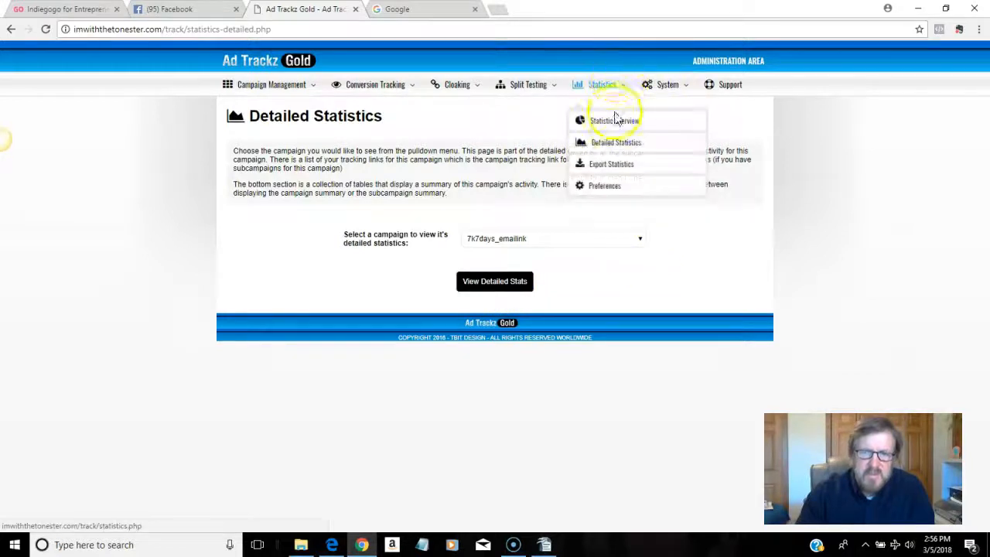
left_click(615, 124)
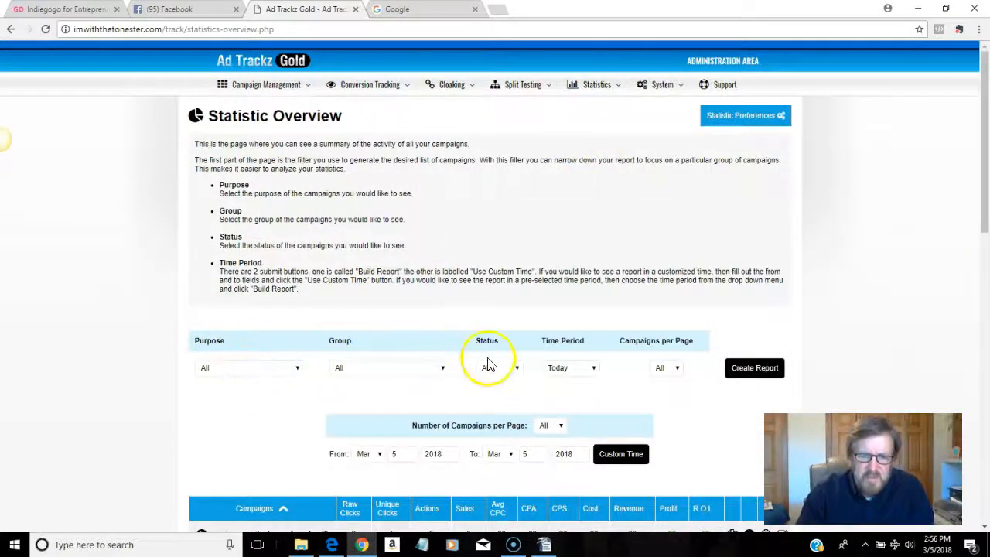
left_click(595, 372)
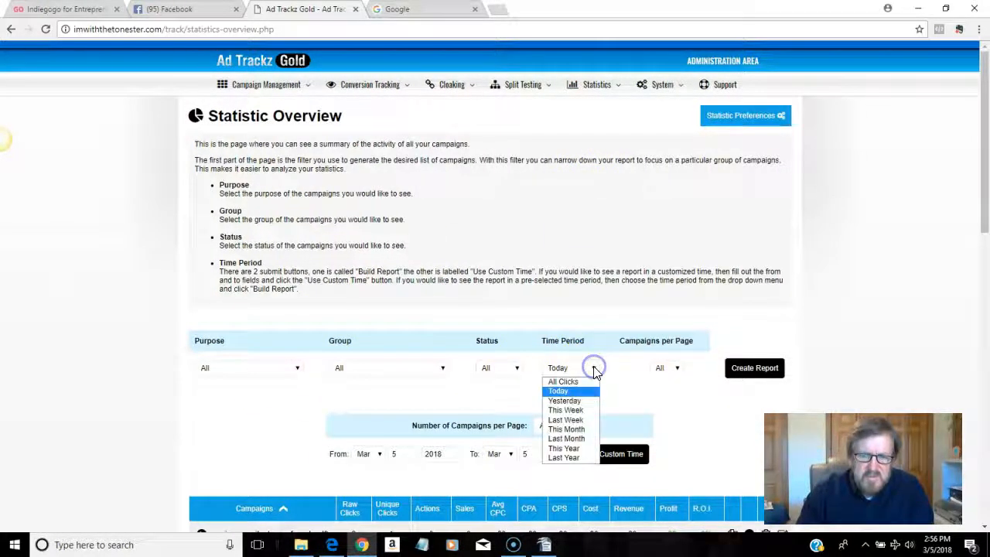
left_click(577, 457)
left_click(747, 376)
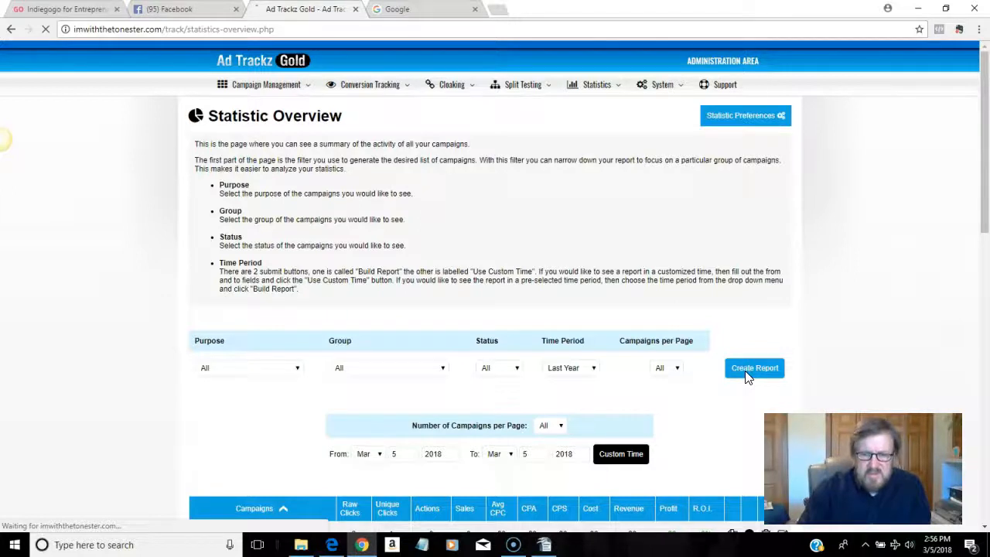
Step: Scroll through the Last Year table reviewing each campaign's raw and unique clicks, then return to the top
left_click_drag(980, 161, 970, 124)
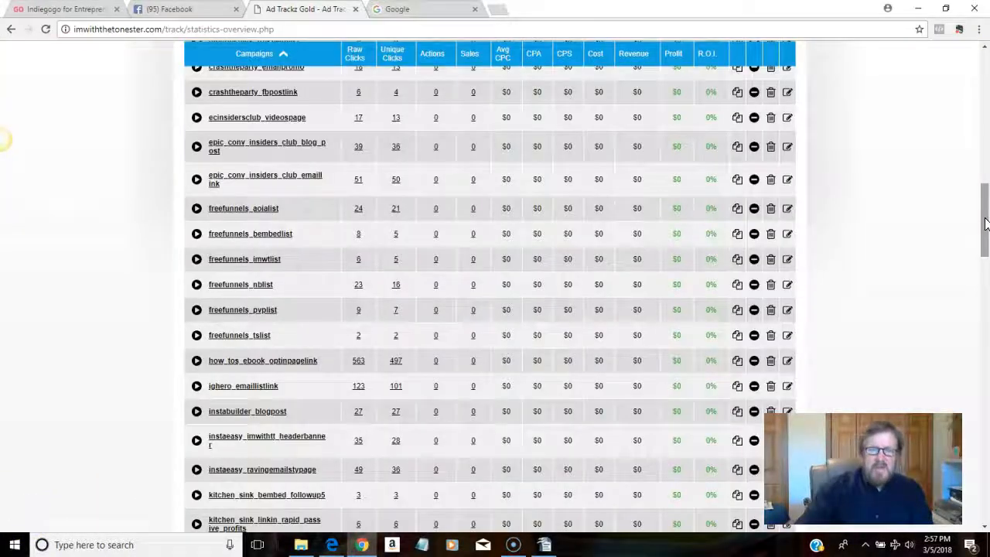
left_click_drag(985, 222, 986, 158)
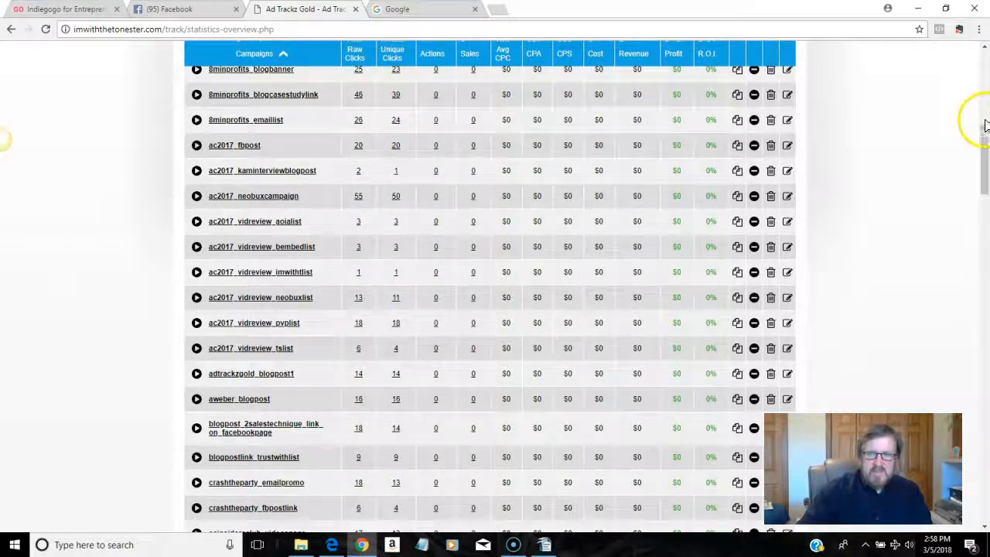
left_click_drag(982, 148, 986, 205)
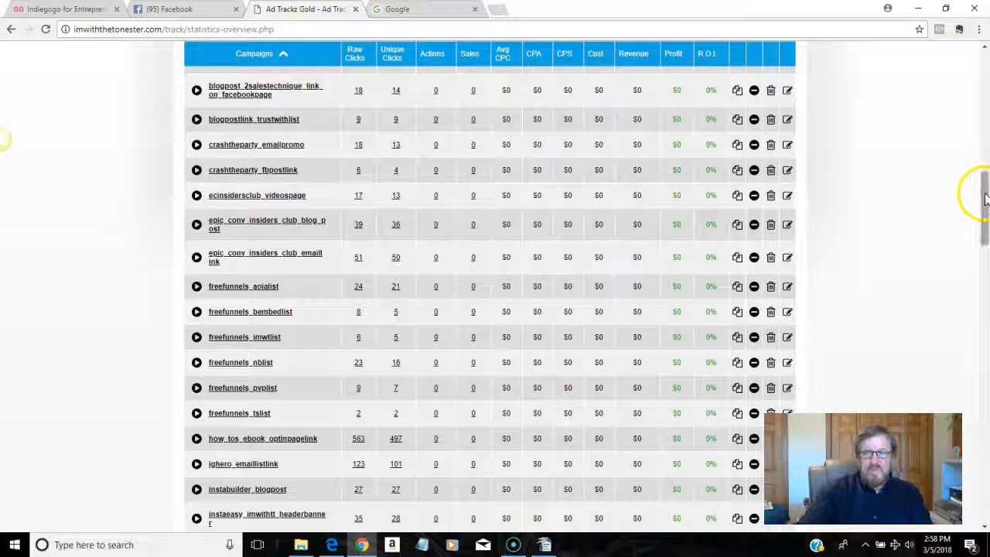
left_click_drag(986, 203, 986, 240)
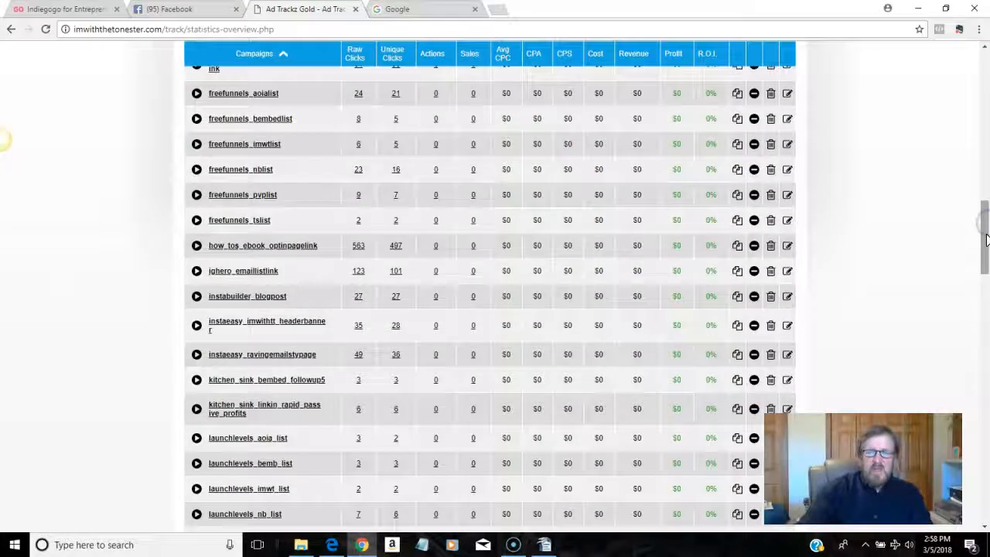
left_click_drag(985, 240, 987, 253)
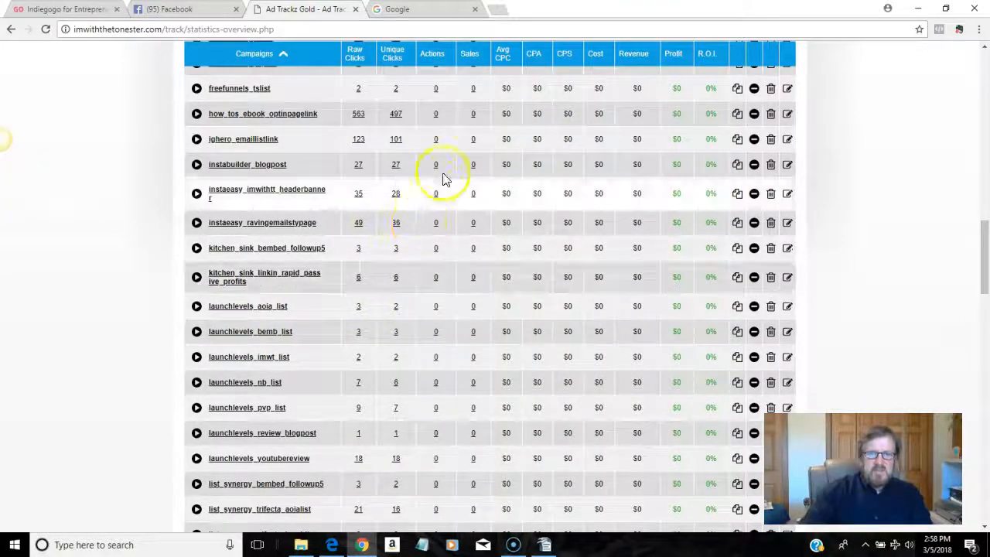
left_click_drag(984, 256, 985, 318)
left_click_drag(986, 317, 985, 66)
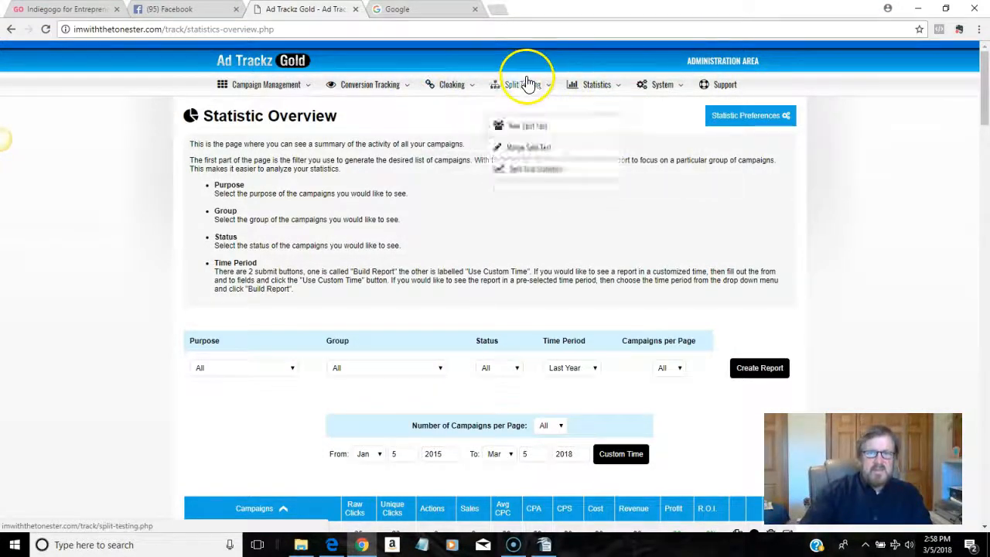
mouse_move(379, 93)
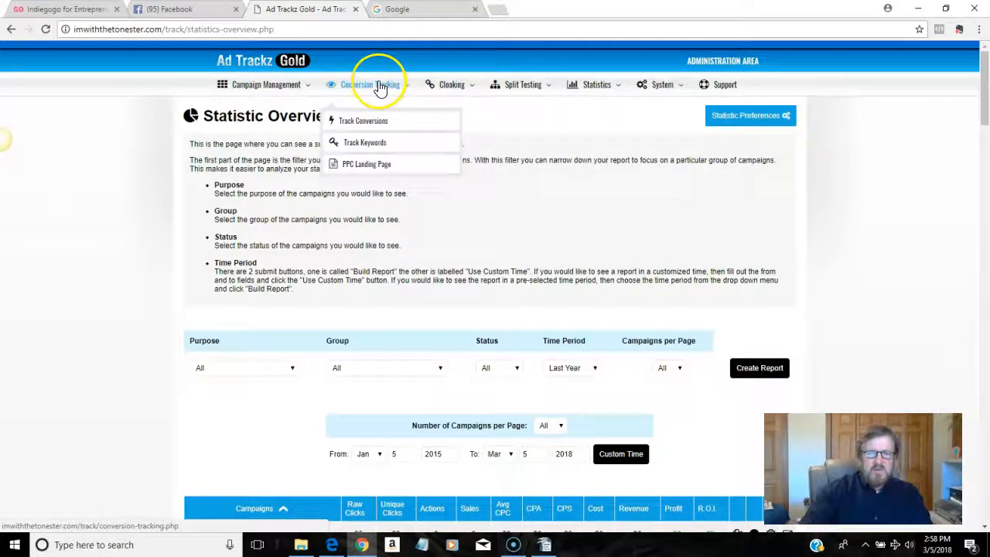